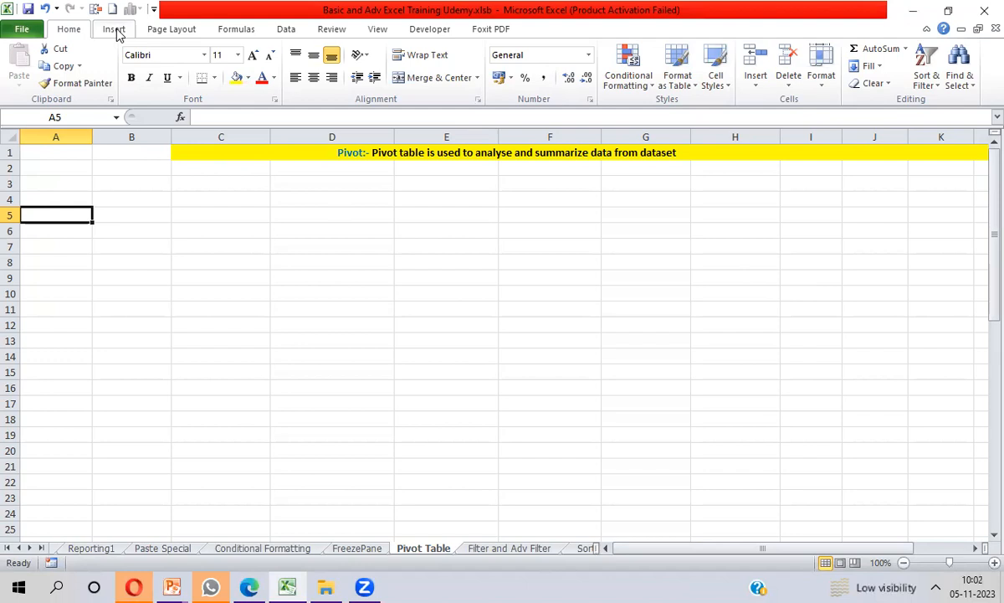
- Start a new PivotTable placed at cell A5 of the Pivot Table sheet and go to the Data2 sheet for its source data
left_click(115, 30)
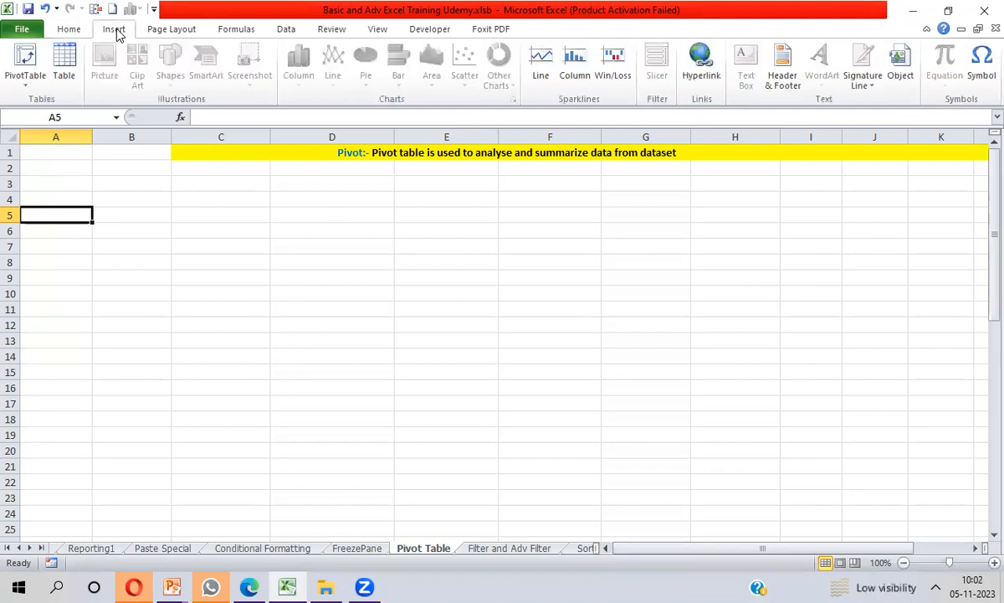
left_click(23, 87)
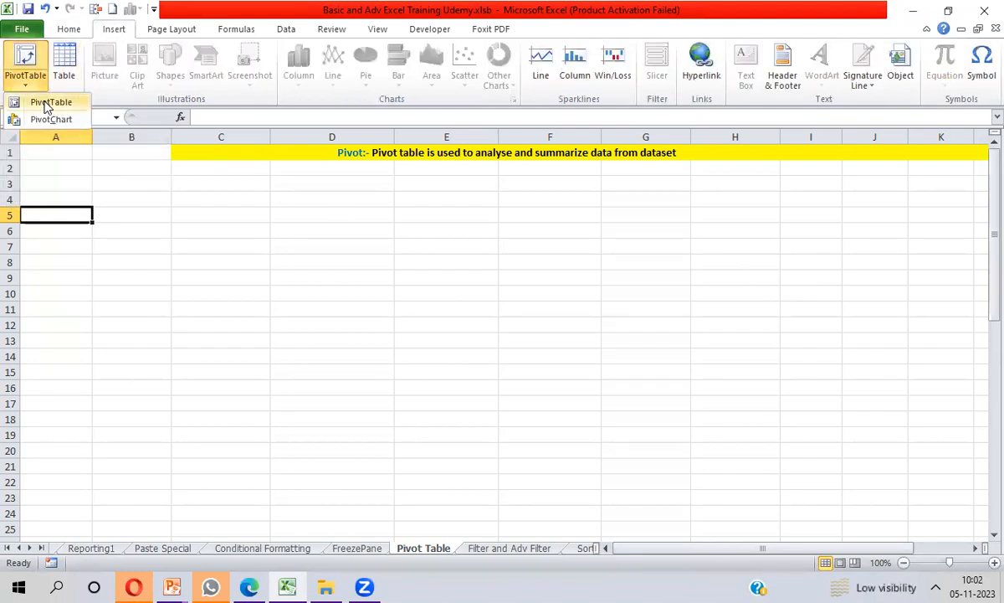
left_click(46, 103)
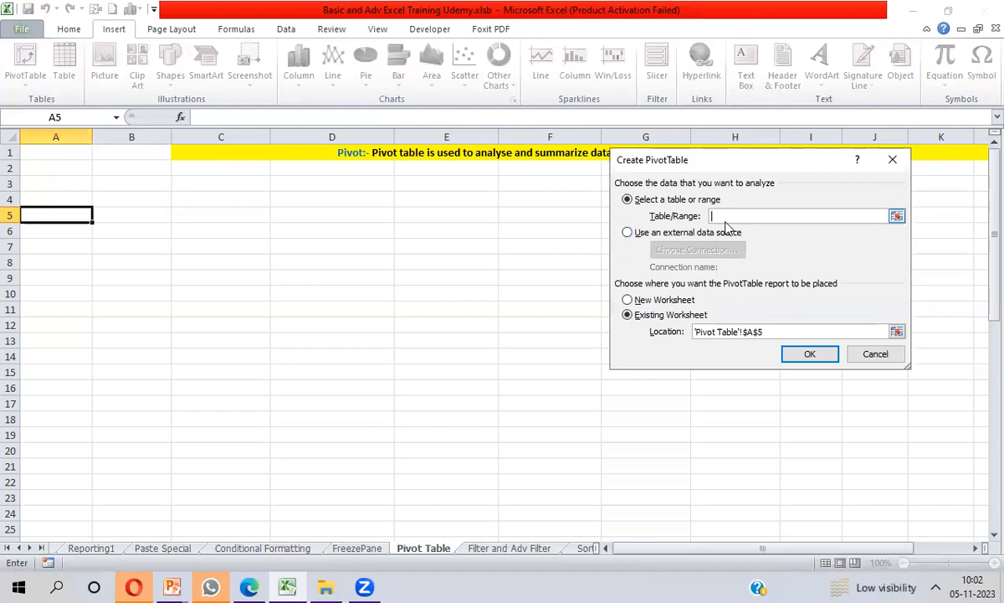
left_click(897, 217)
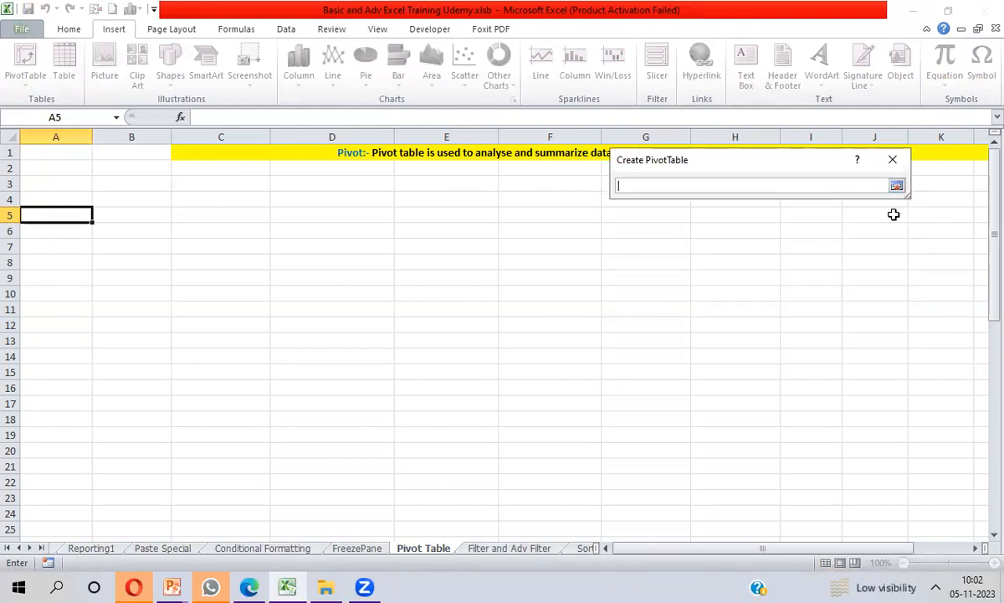
key("ctrl+Page_Up")
key("ctrl+Page_Up")
key("ctrl+Page_Up")
key("ctrl+Page_Up")
key("ctrl+Page_Up")
key("ctrl+Page_Up")
key("ctrl+Page_Up")
key("ctrl+Page_Up")
key("ctrl+Page_Up")
key("ctrl+Page_Up")
key("ctrl+Page_Up")
key("ctrl+Page_Up")
key("ctrl+Page_Up")
key("ctrl+Page_Up")
key("ctrl+Page_Up")
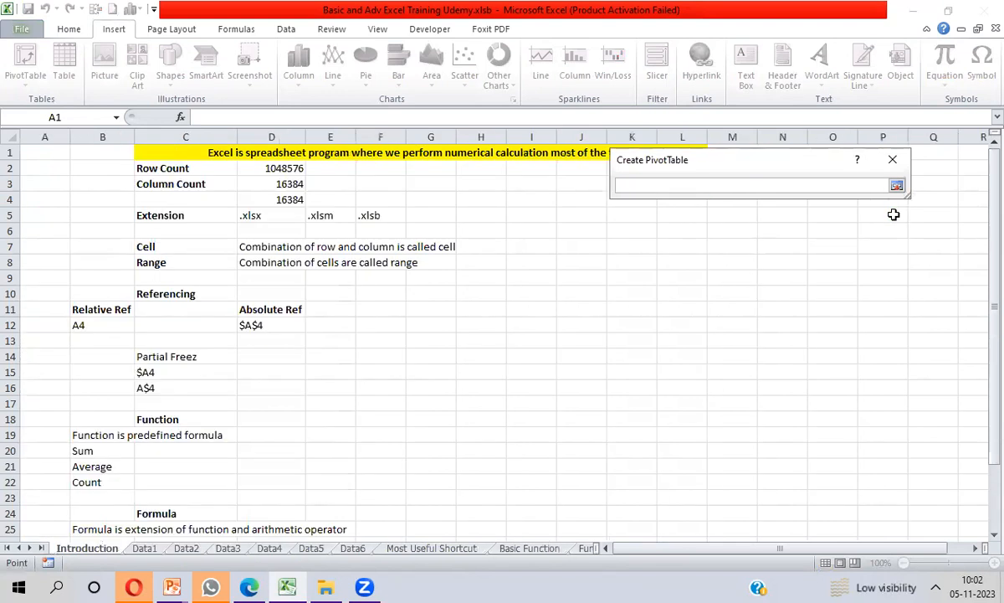
key("ctrl+Page_Down")
key("ctrl+Page_Down")
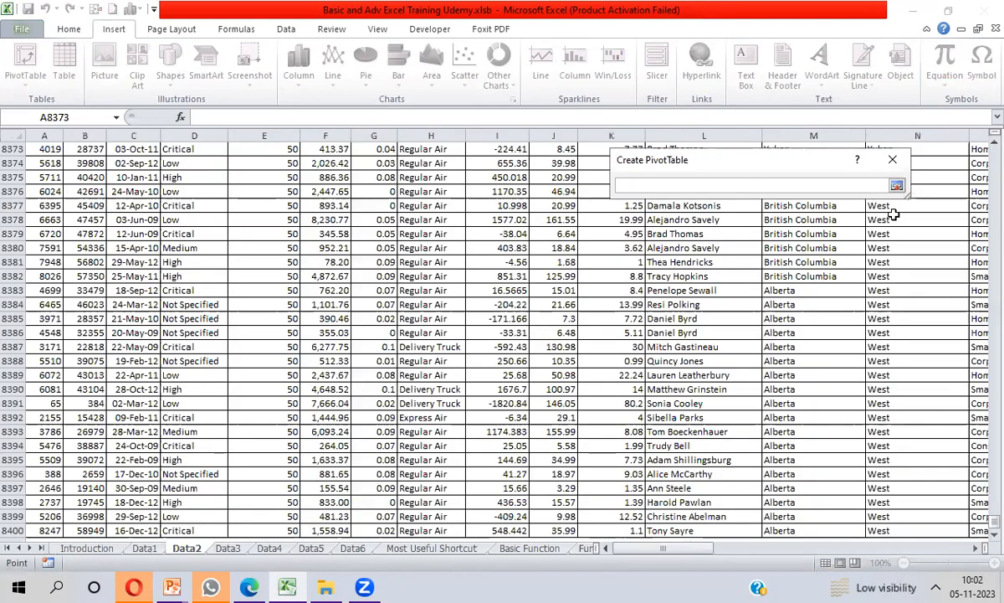
- Set the source range to Data2!$A$1:$U$8400 and create the PivotTable on the existing worksheet
key("ctrl+Home")
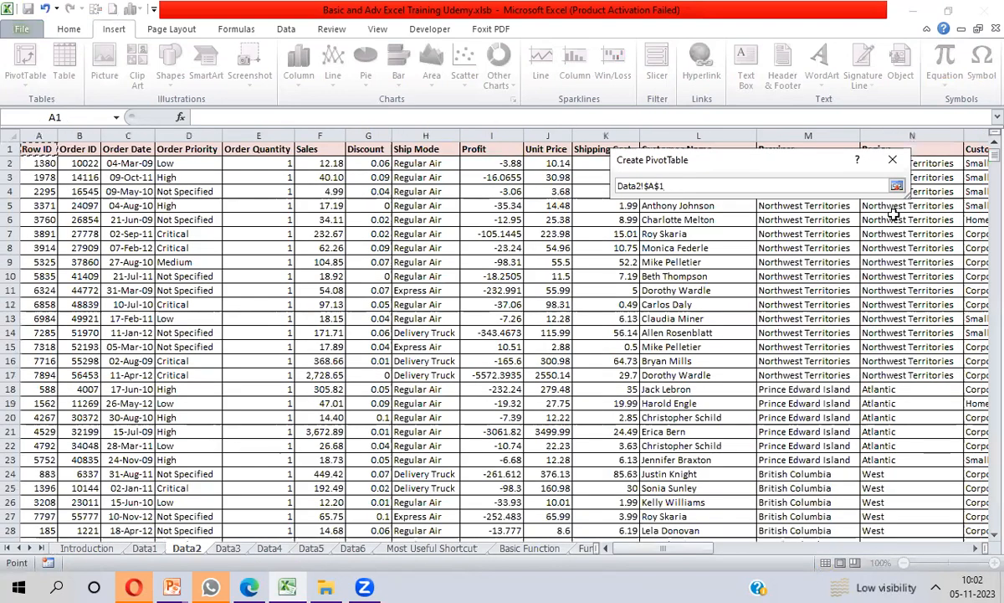
key("ctrl+shift+Right")
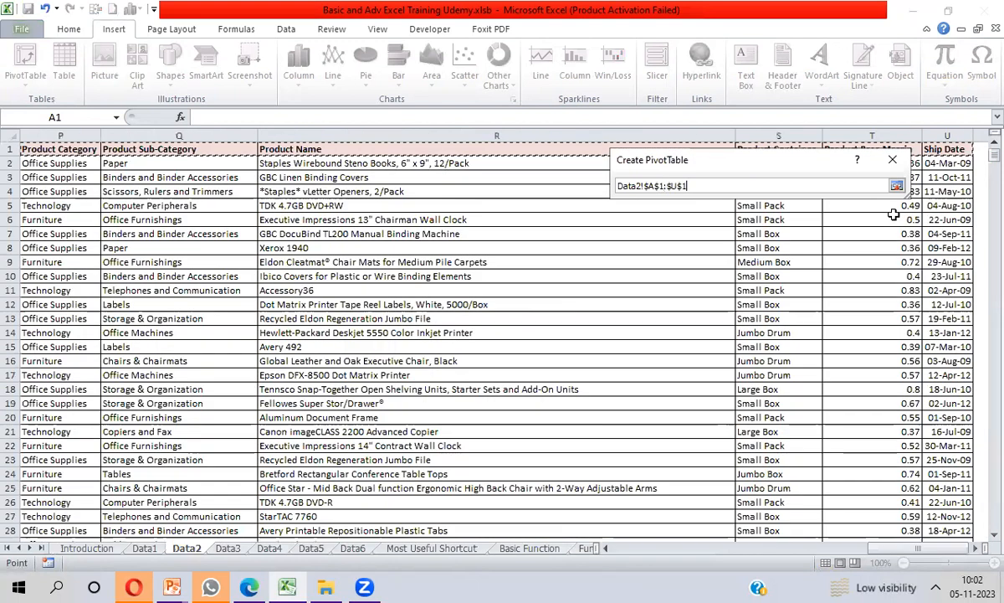
key("ctrl+shift+Down")
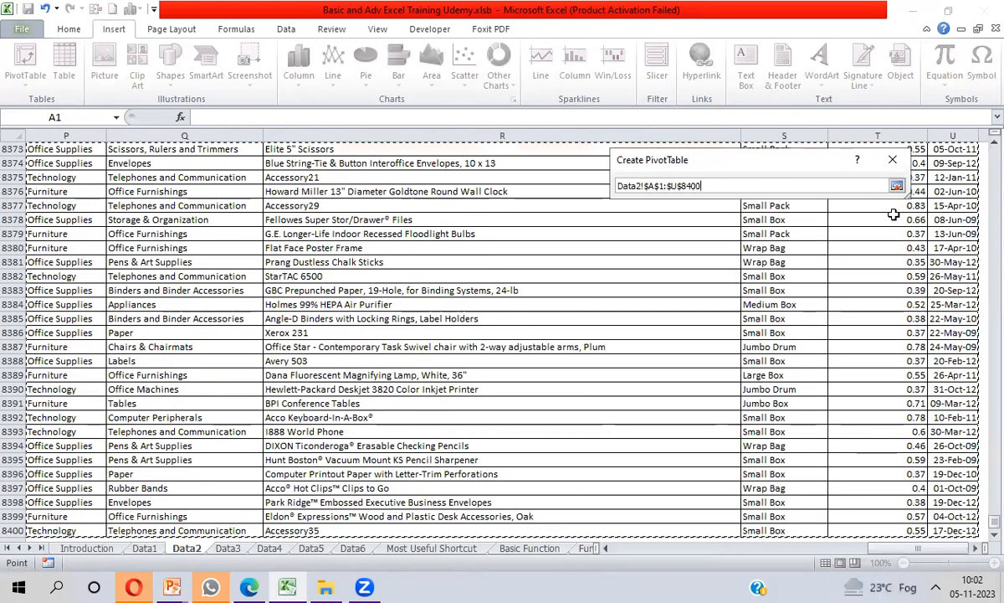
key("Return")
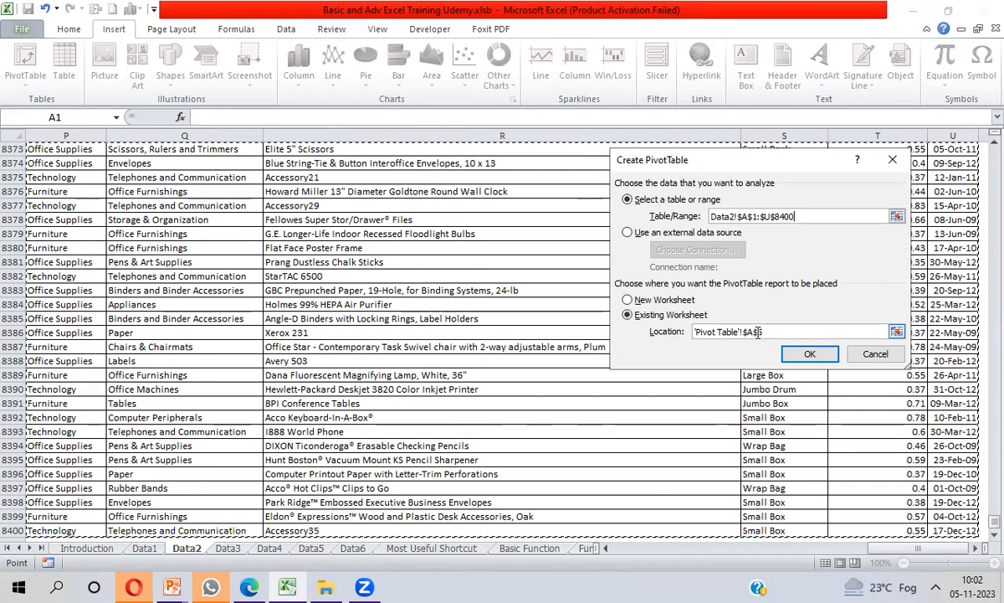
left_click(810, 355)
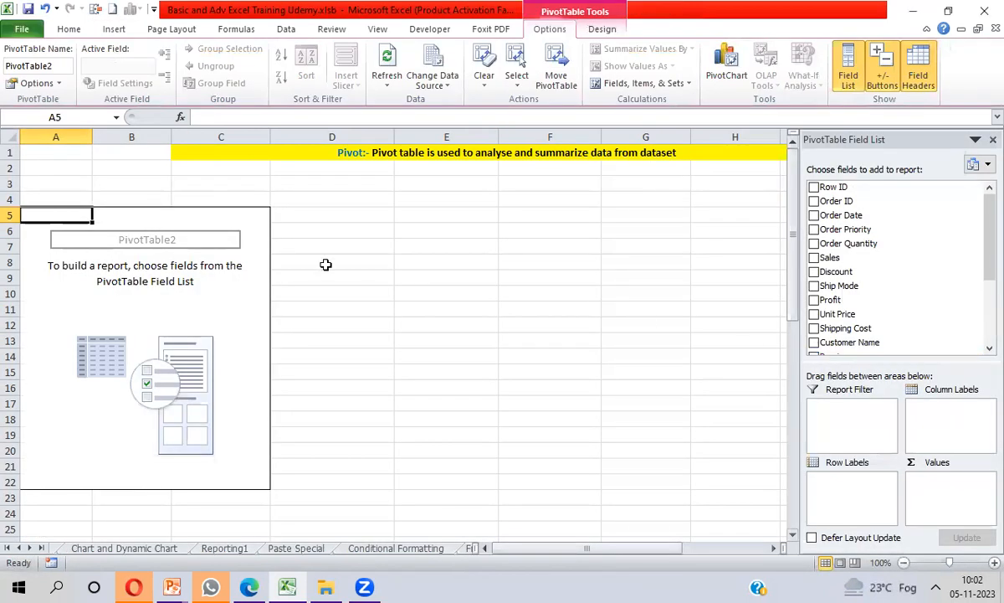
- Add Region and, beneath it, Product Category as the pivot table's row labels
left_click_drag(983, 232, 981, 282)
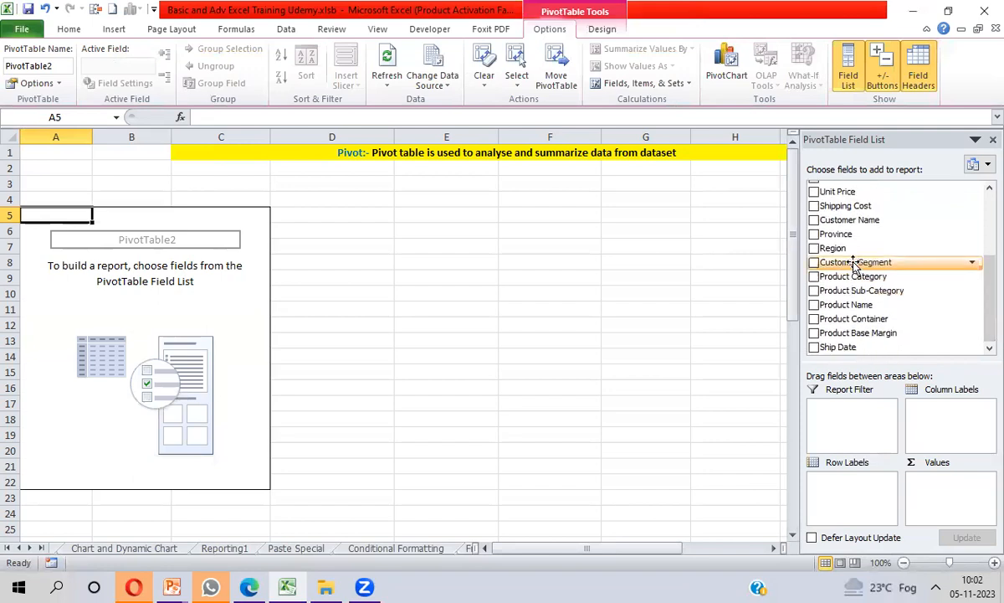
left_click_drag(833, 251, 845, 494)
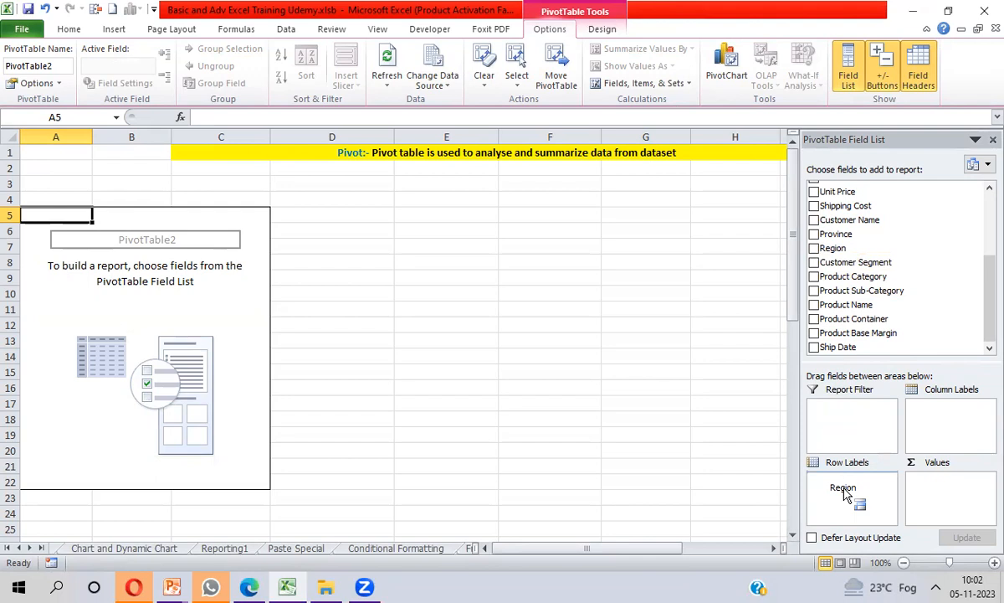
left_click_drag(844, 495, 847, 494)
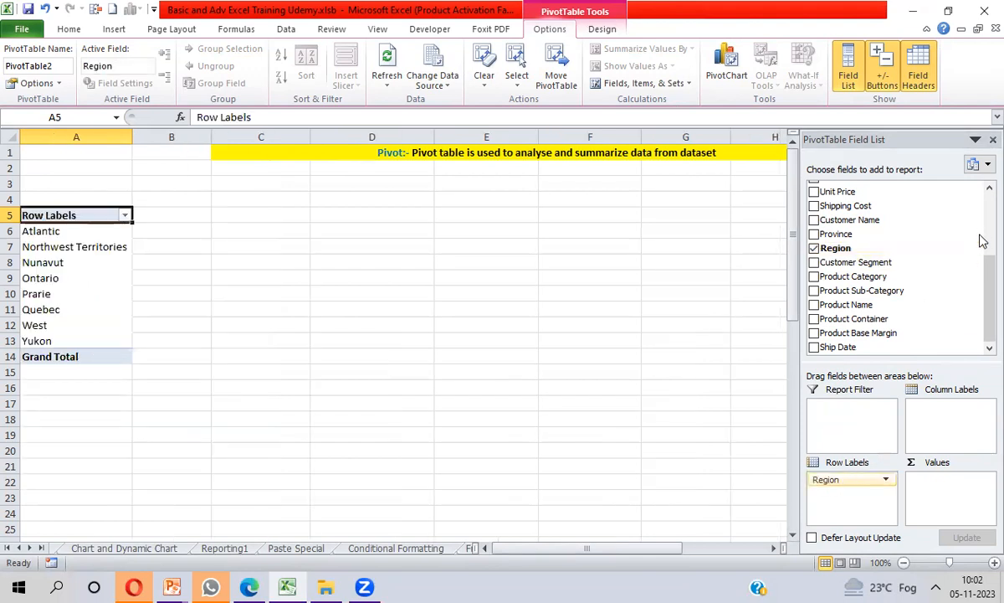
mouse_move(985, 283)
left_mouse_down()
mouse_move(982, 261)
mouse_move(984, 303)
left_mouse_up()
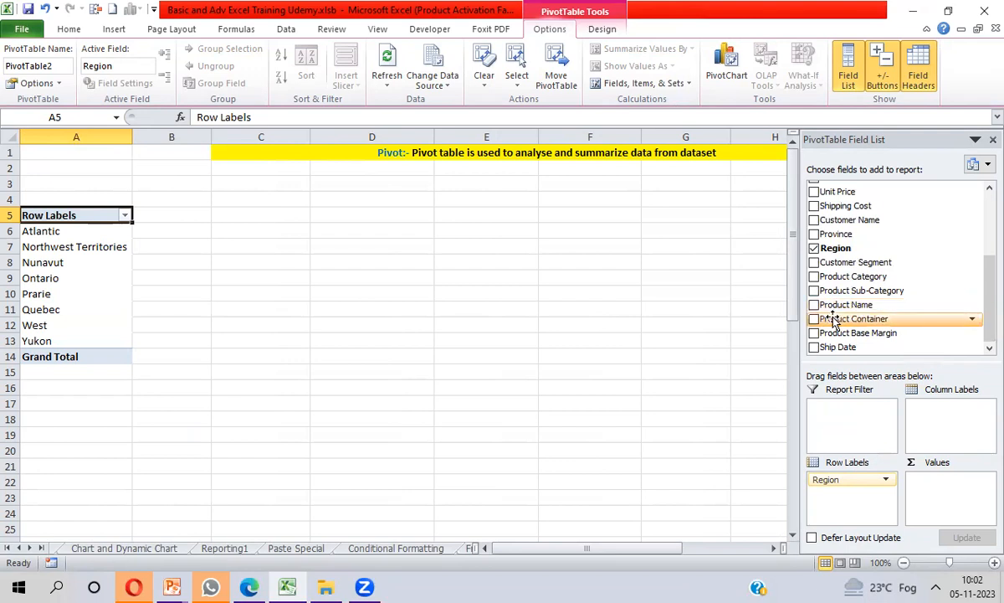
left_click_drag(851, 277, 862, 506)
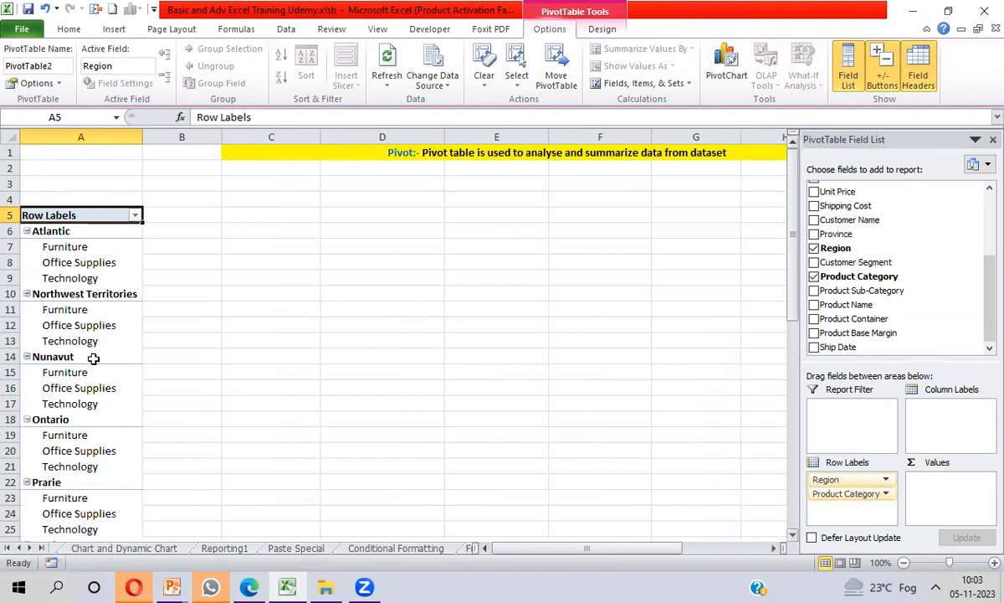
- Add the Sales field to the pivot table's values as Sum of Sales
left_click(58, 231)
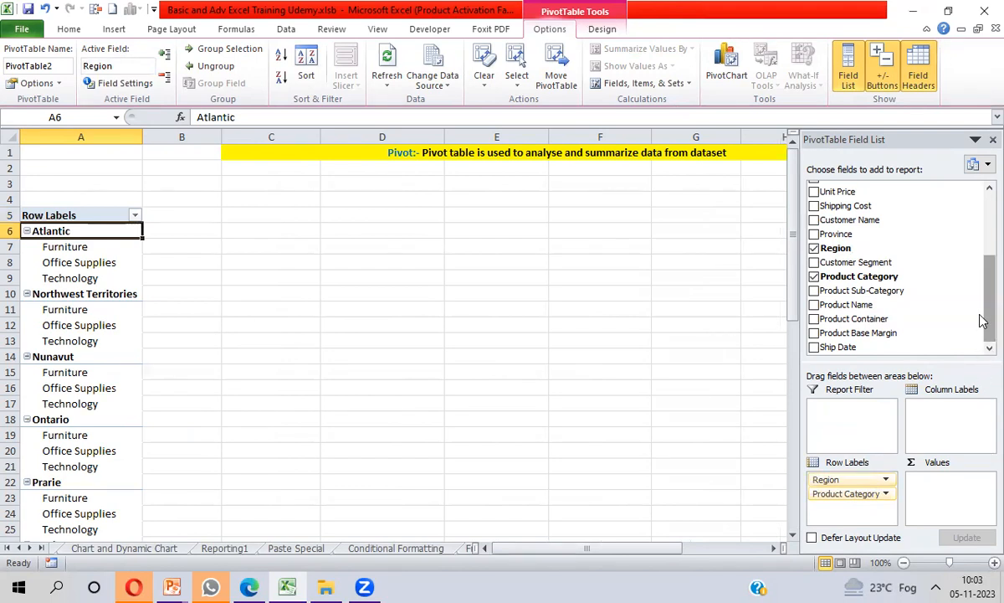
left_click_drag(983, 320, 983, 279)
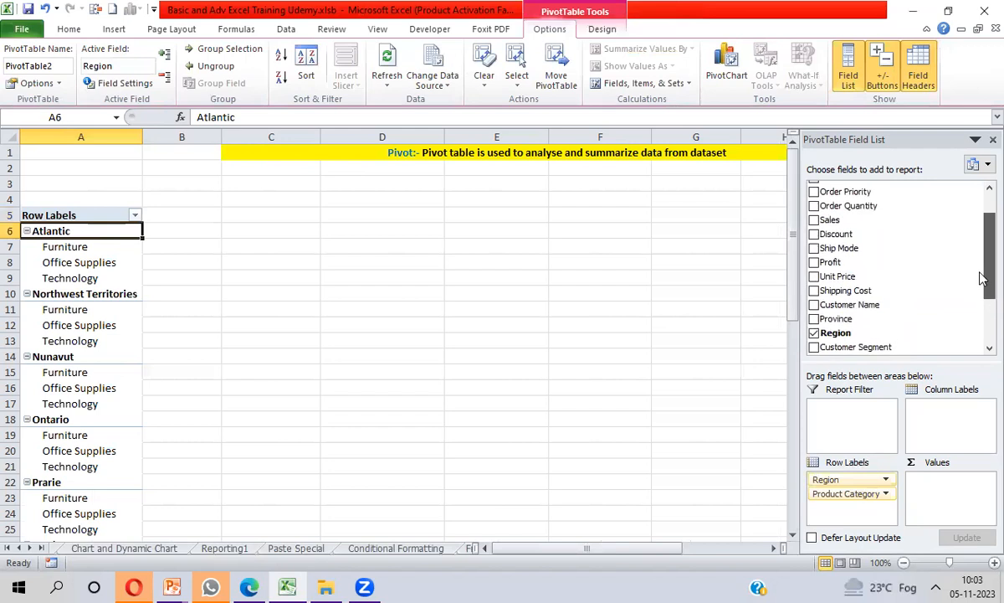
left_click_drag(816, 221, 944, 482)
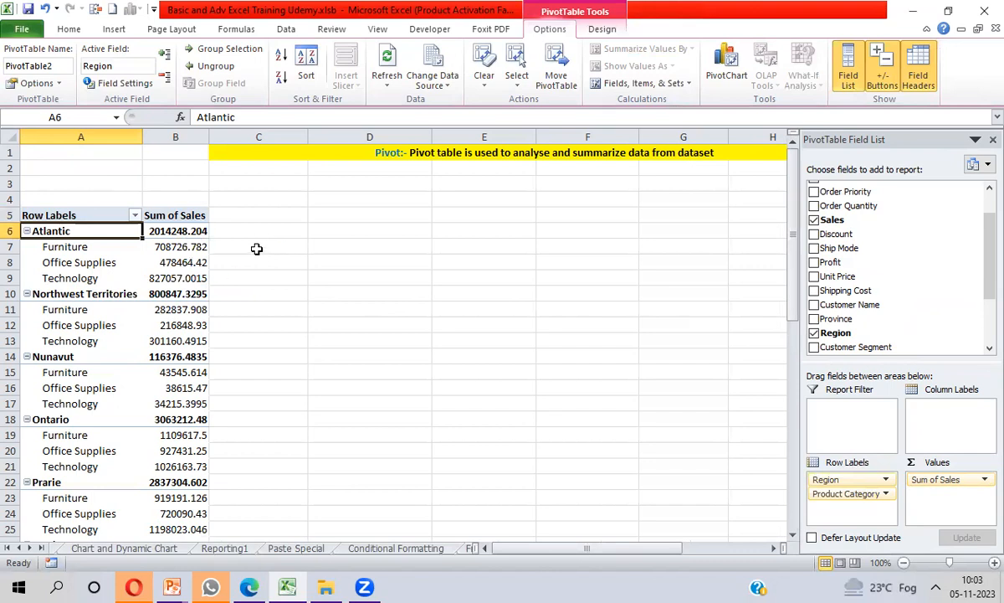
- Change the pivot table's report layout to tabular form and check the Region, Product Category and Sum of Sales headings
left_click(600, 34)
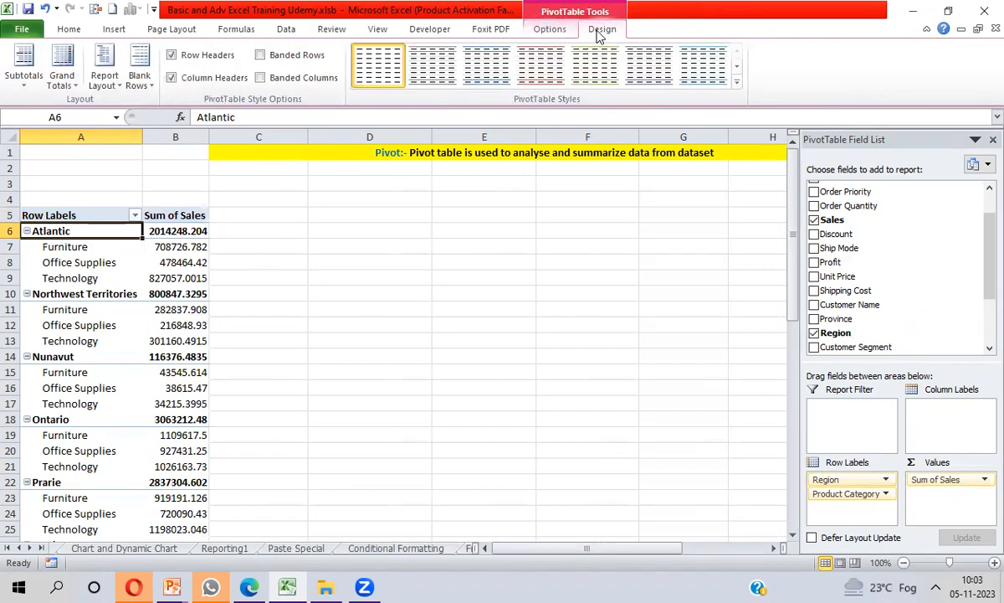
left_click(112, 84)
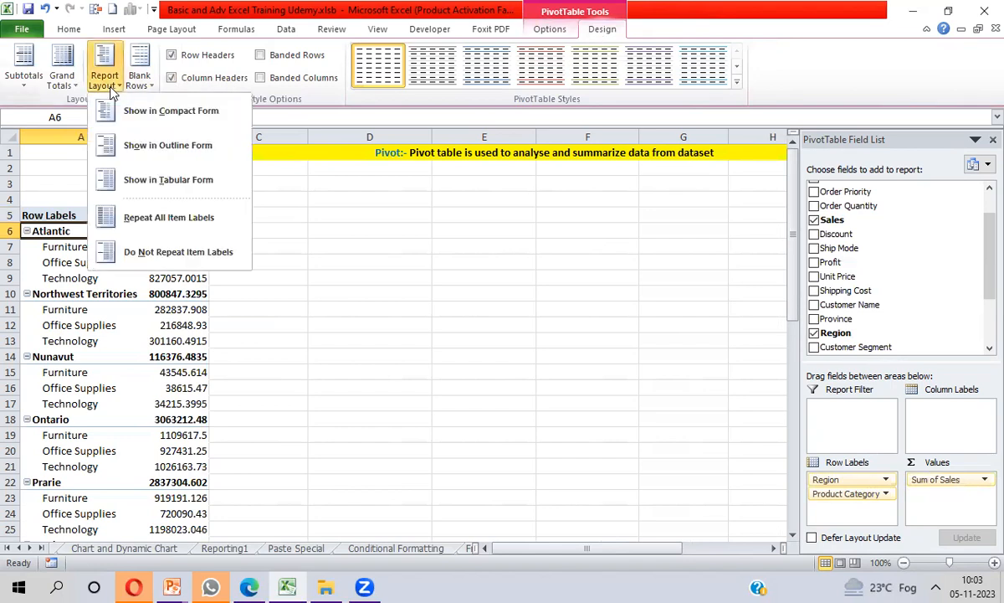
left_click(148, 187)
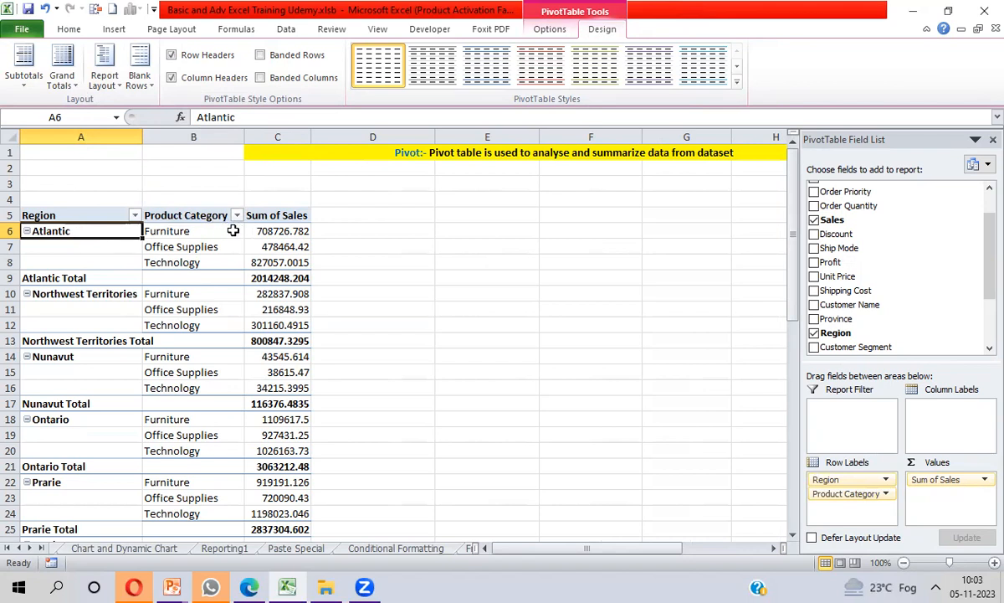
left_click(75, 215)
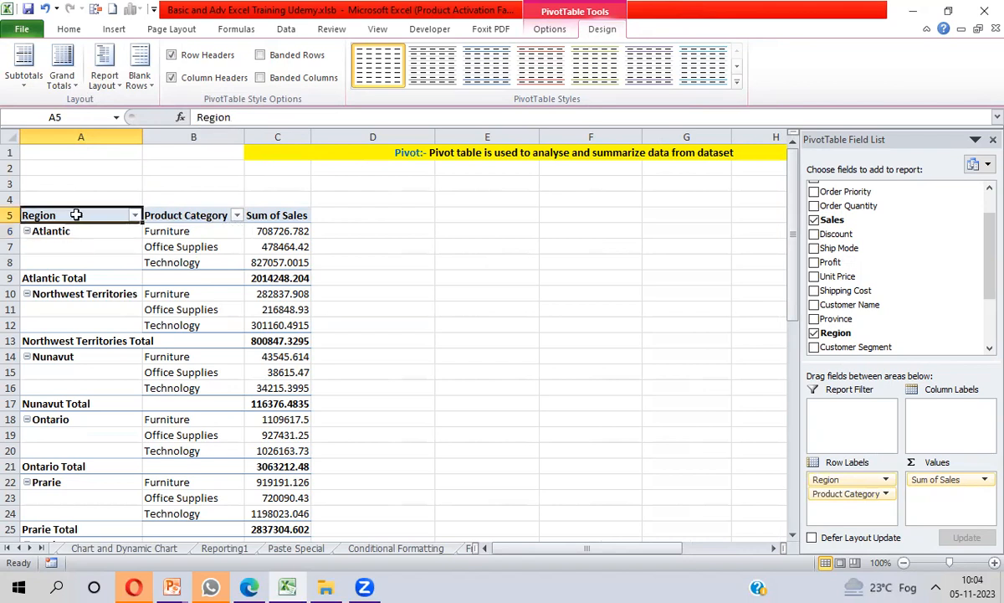
left_click(183, 216)
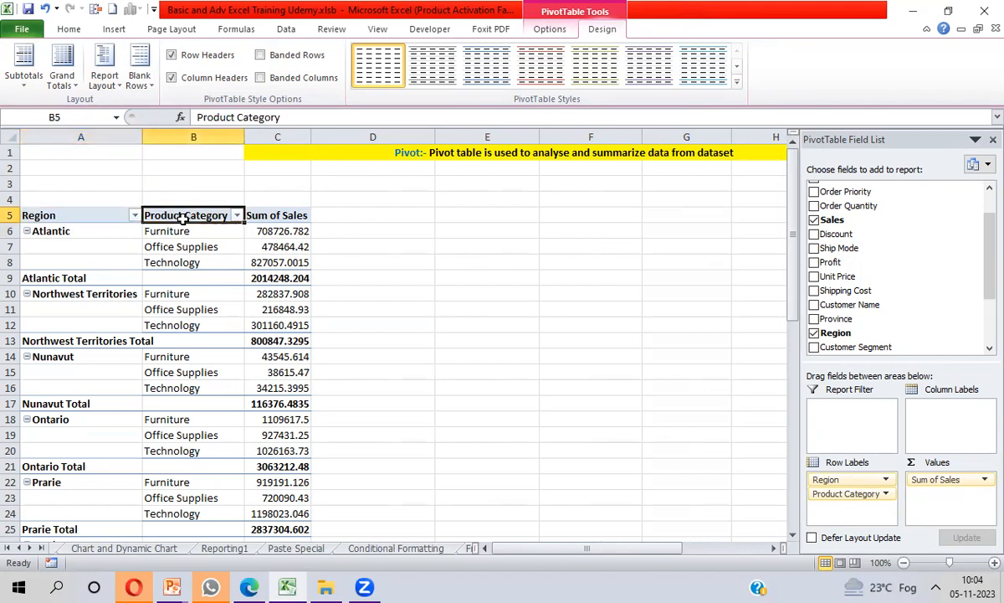
left_click(280, 216)
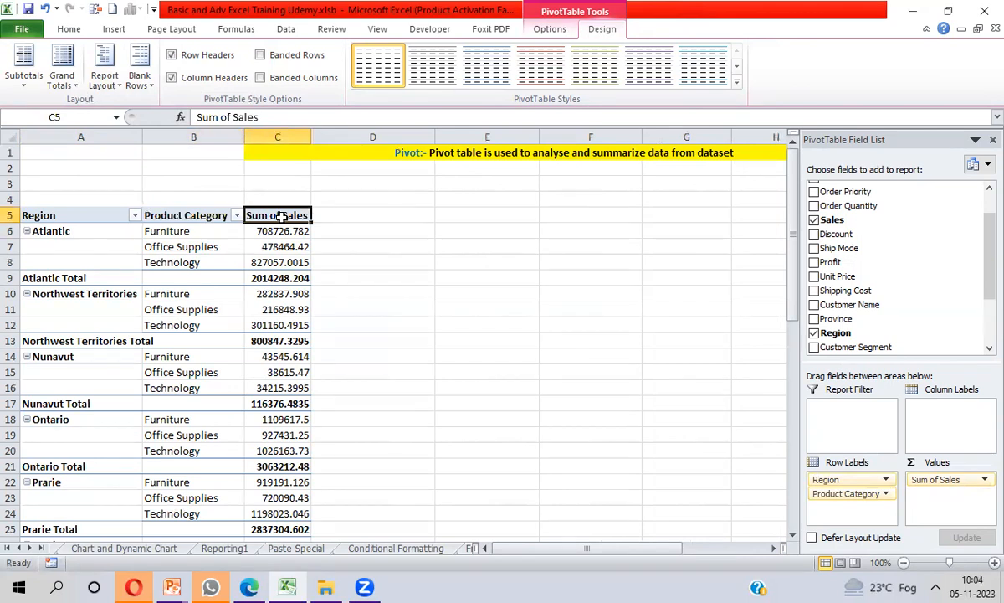
- Set the pivot table to show no subtotals for the region groups
left_click(275, 278)
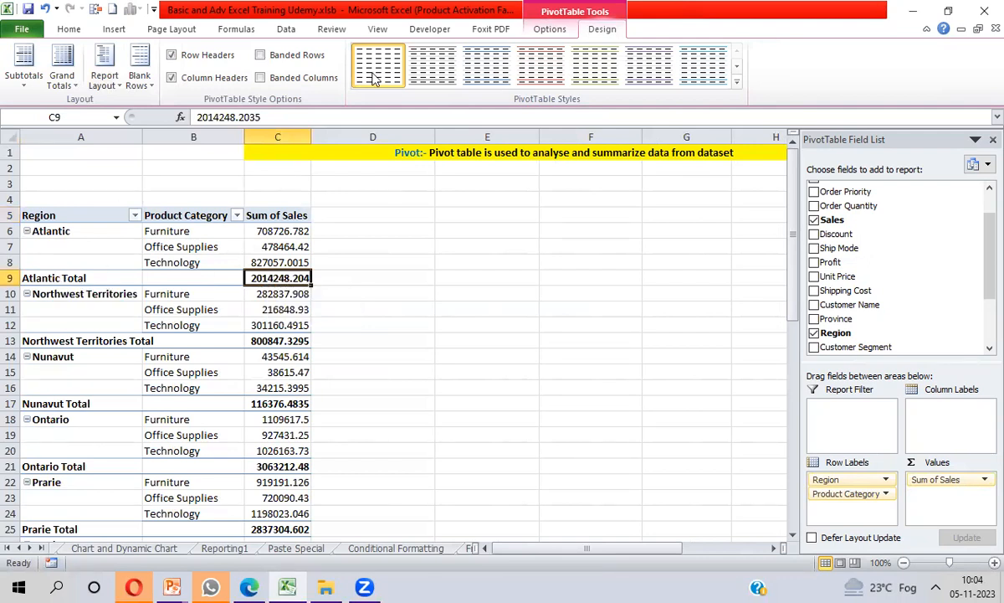
left_click(26, 80)
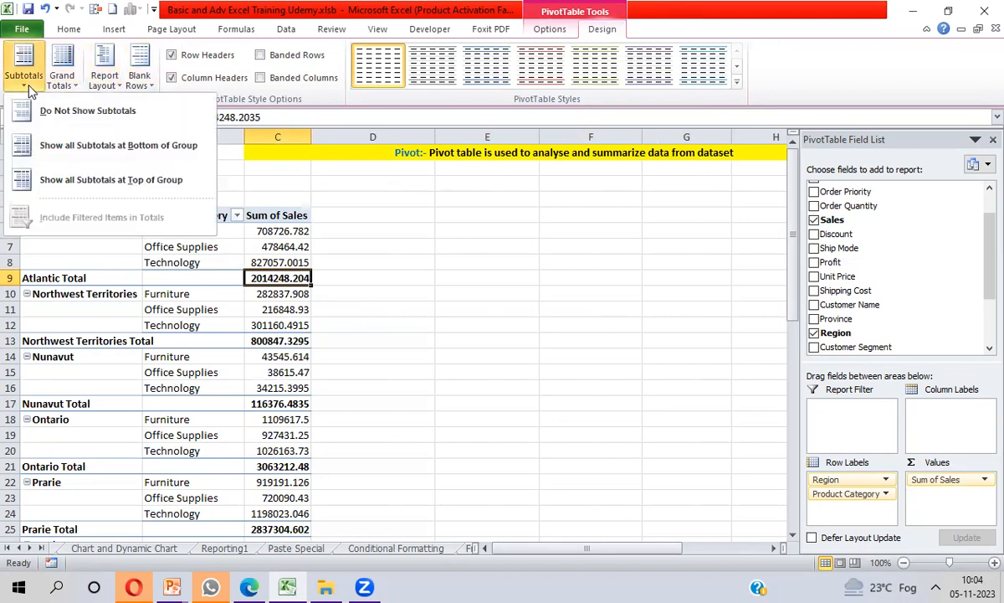
left_click(73, 121)
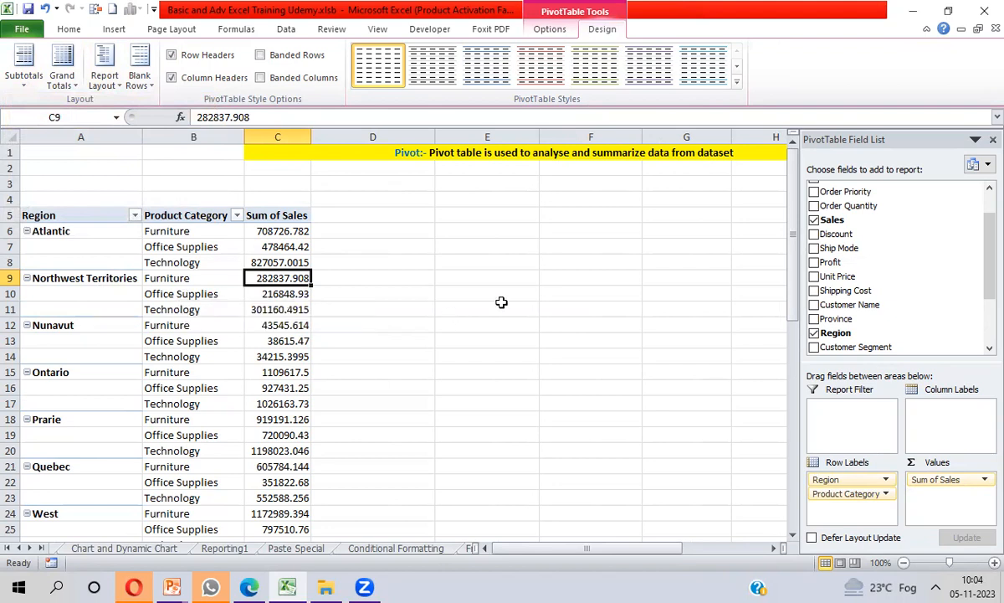
- Turn the pivot table's grand totals off for rows and columns
key("ctrl+Down")
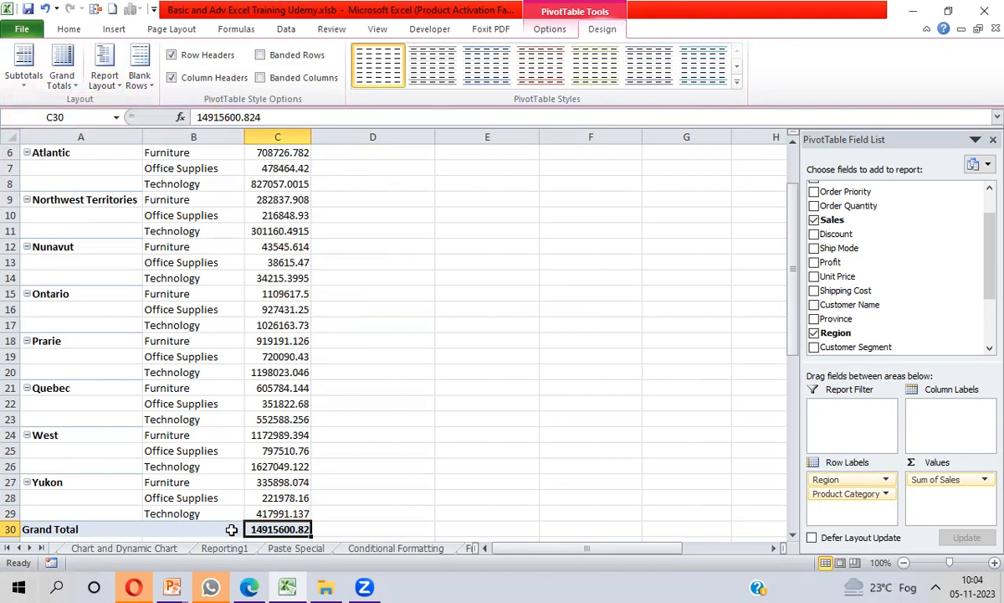
left_click(61, 84)
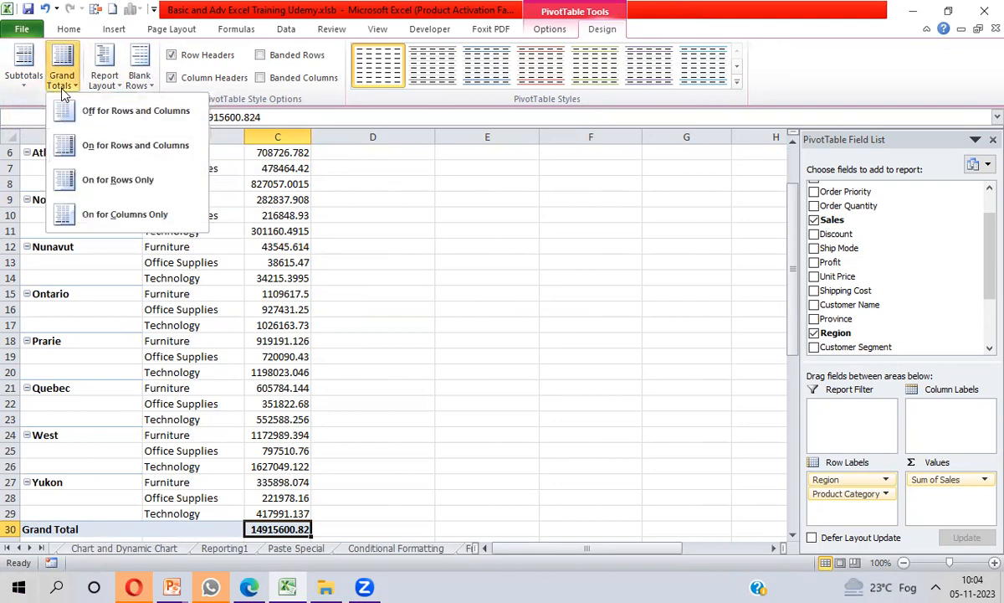
left_click(104, 111)
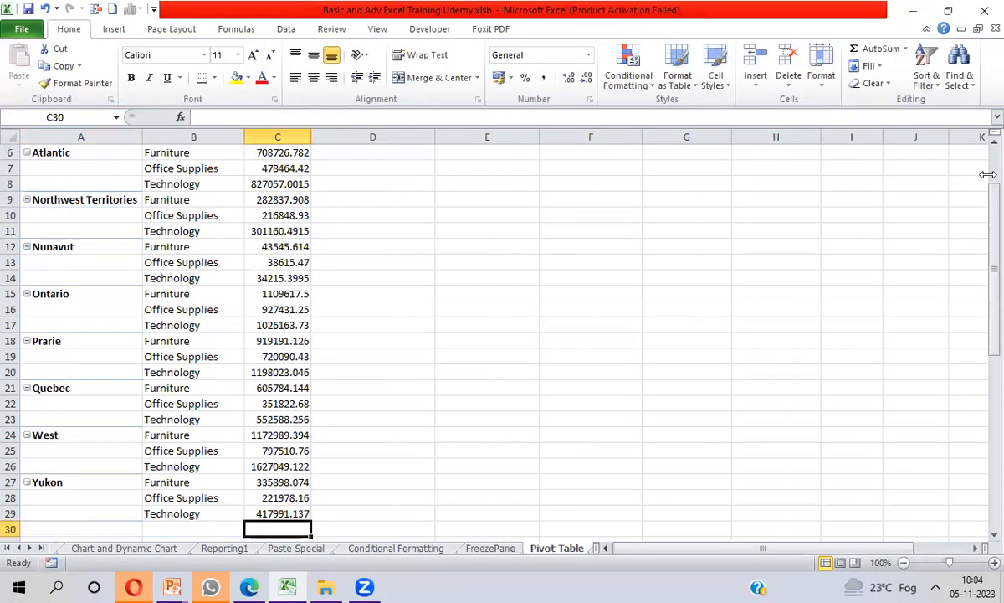
- Change the pivot table's report layout to compact form
key("Up")
key("ctrl+Up")
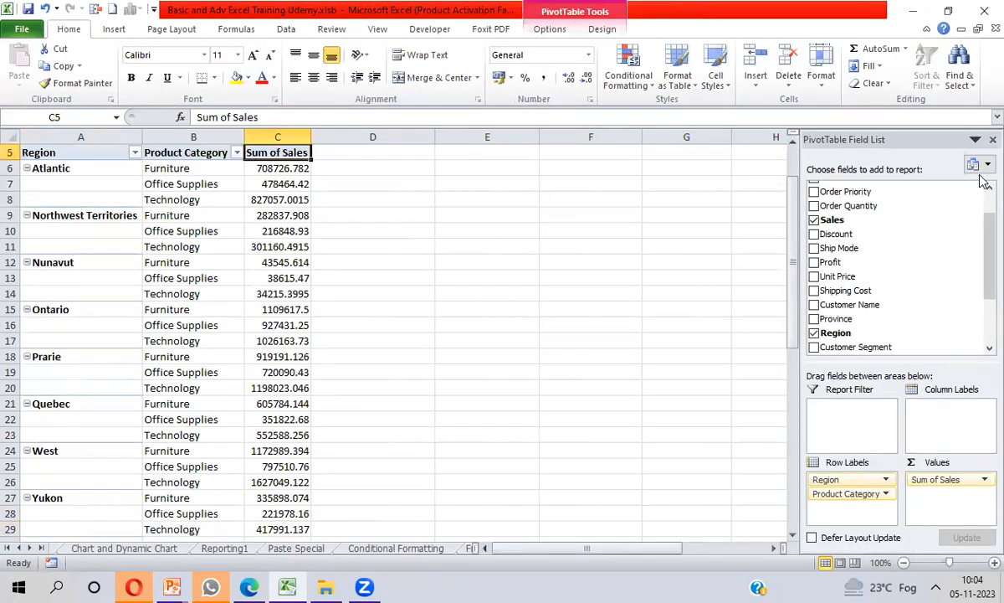
key("Up")
key("Up")
key("Up")
key("Down")
key("Down")
key("Down")
key("Down")
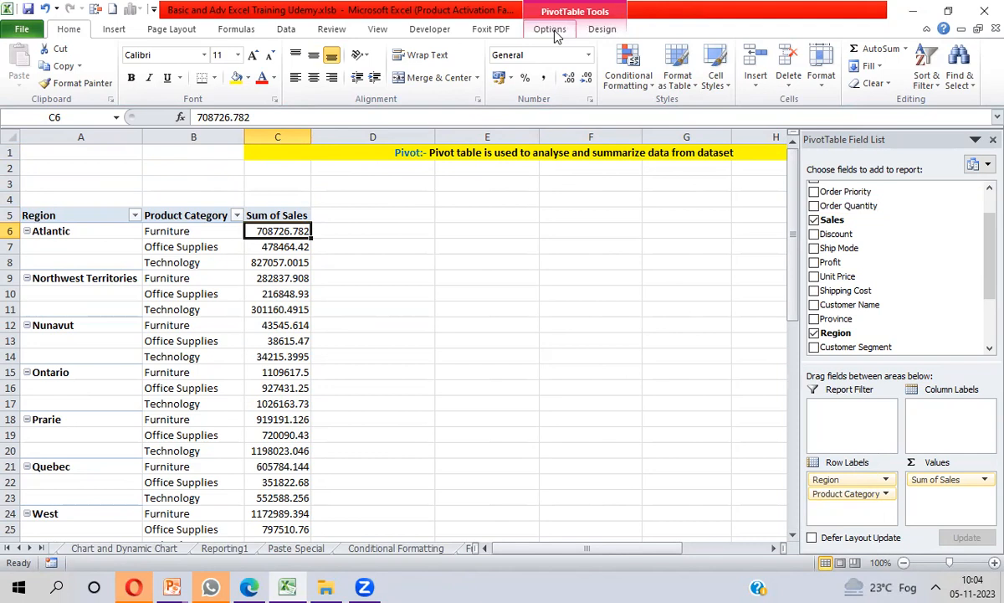
left_click(604, 30)
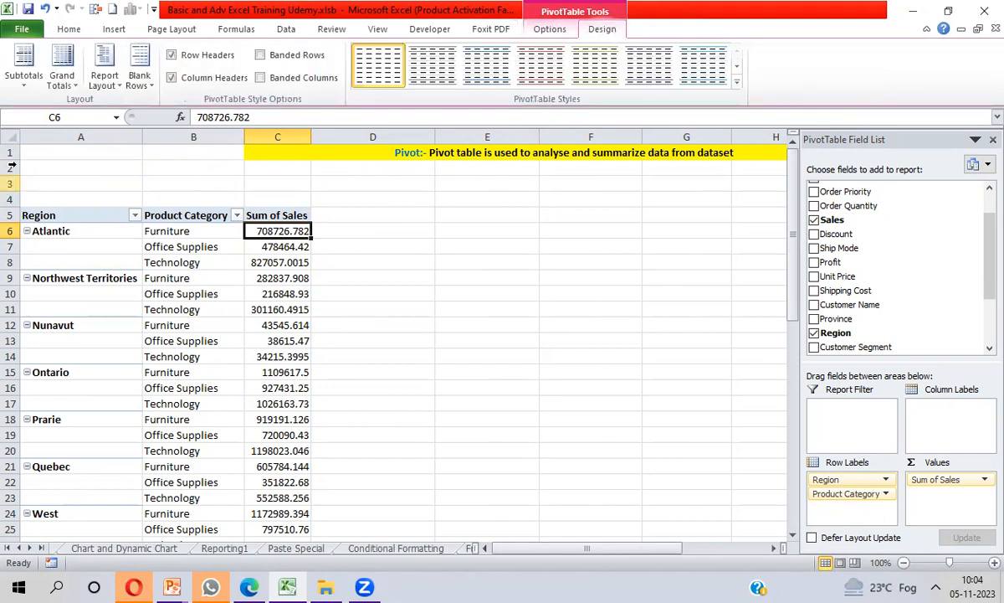
left_click(105, 84)
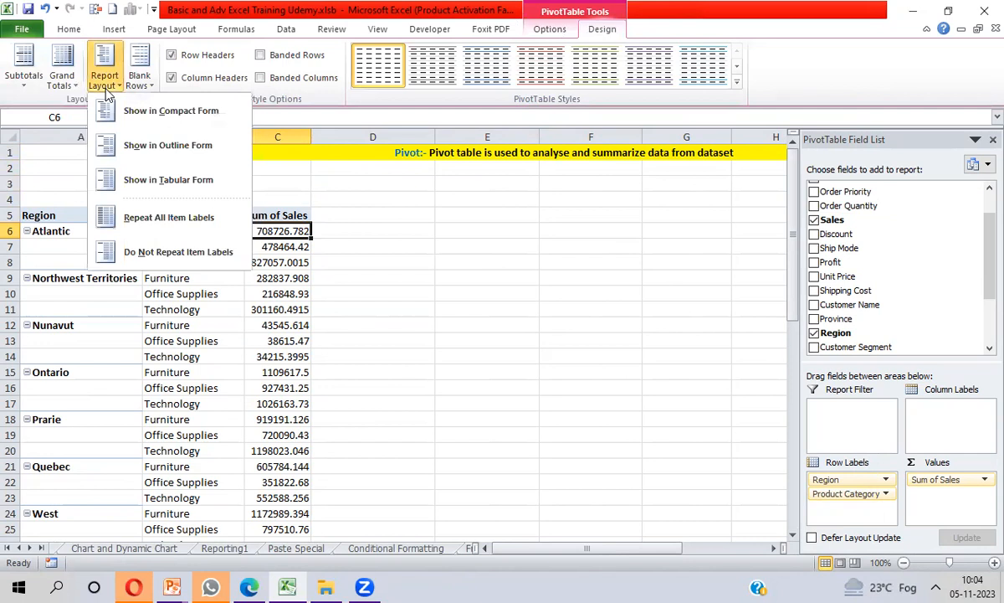
left_click(176, 117)
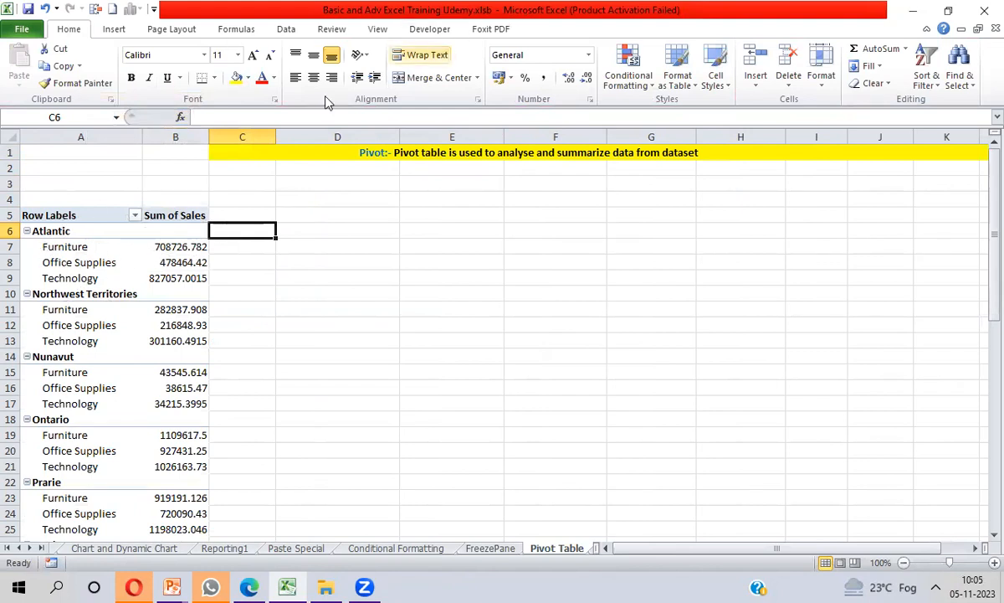
- Show all subtotals at the bottom of each region group and check the Atlantic total
left_click(167, 248)
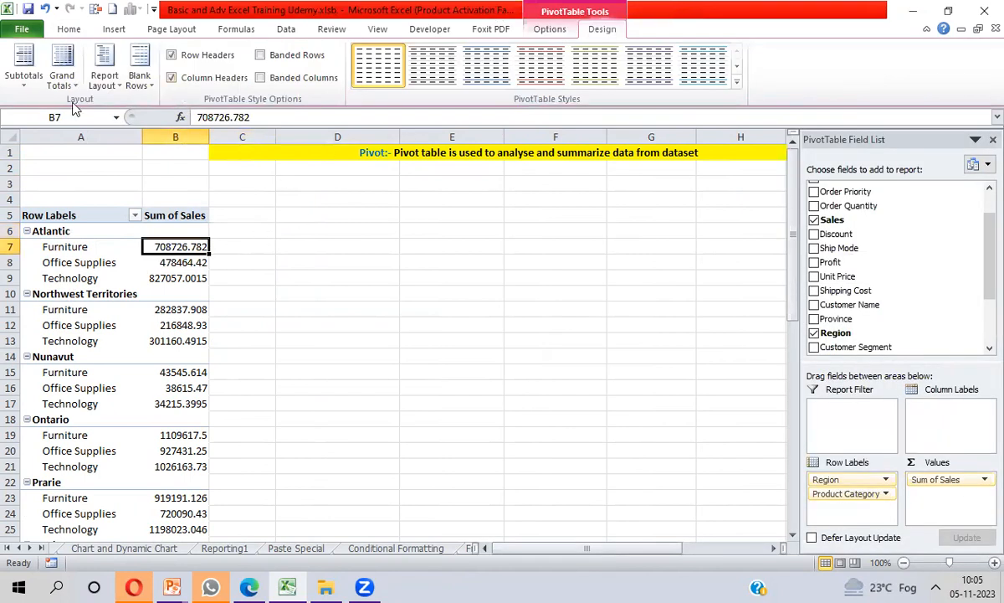
left_click(24, 77)
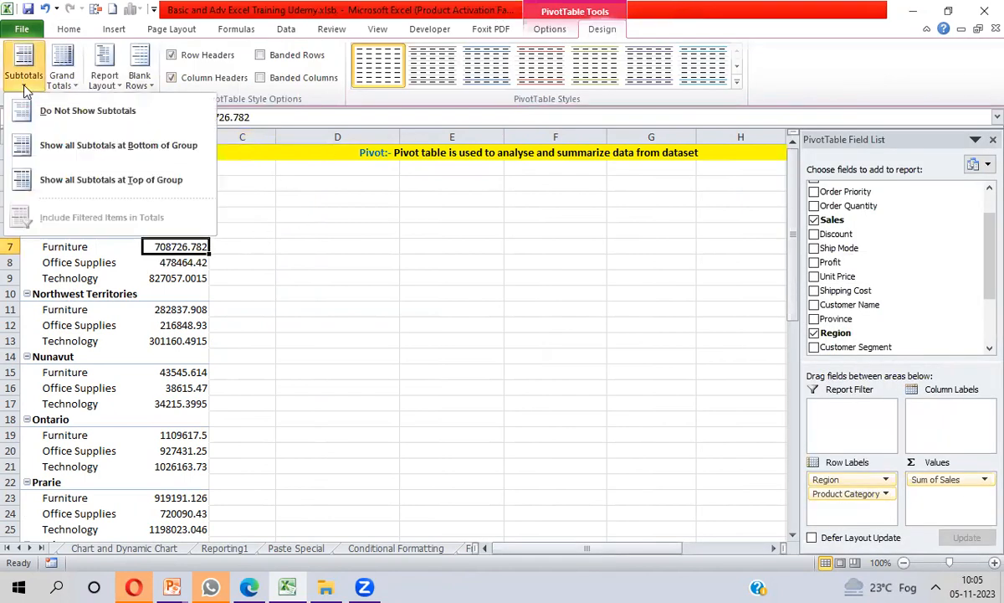
left_click(81, 148)
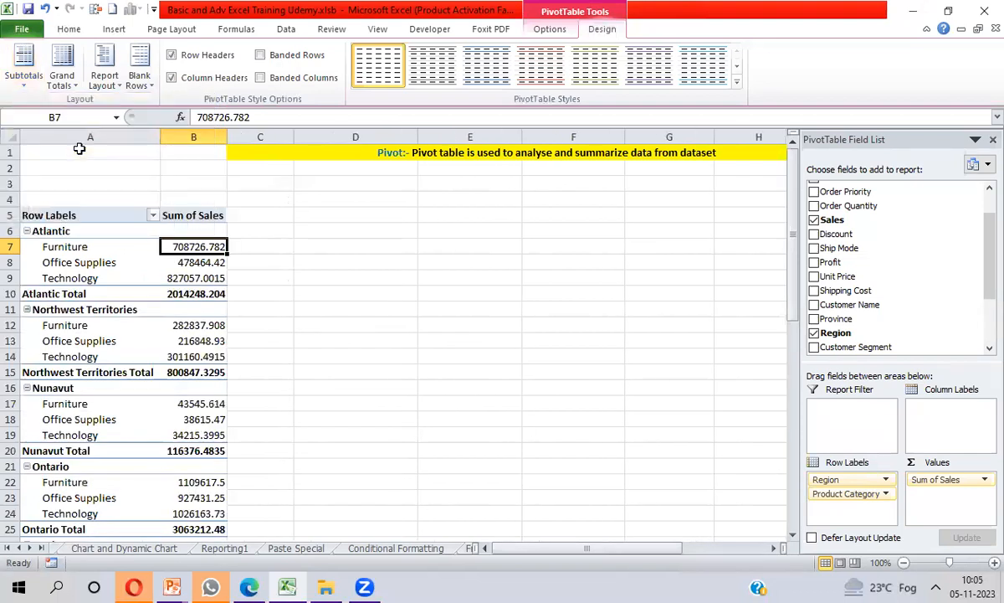
left_click(190, 294)
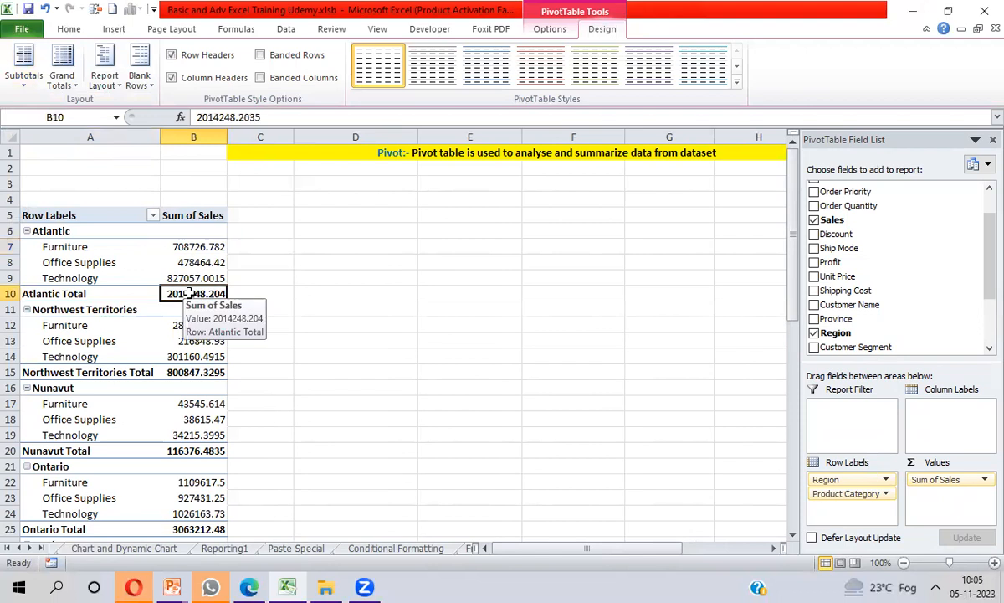
- Change the compact pivot table to outline form and check the subtotal in the Atlantic row
left_click(103, 81)
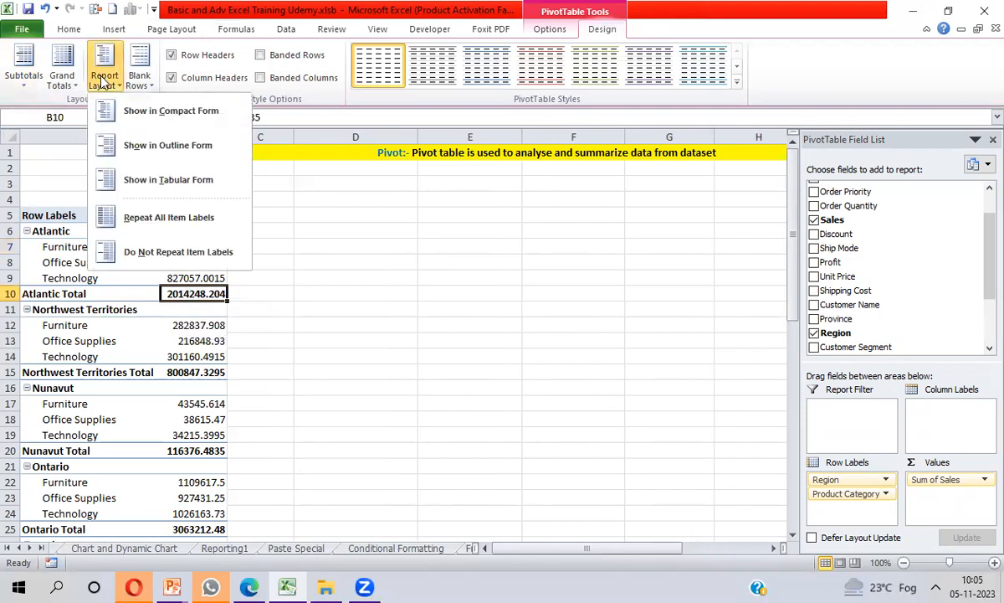
left_click(153, 146)
left_click(310, 231)
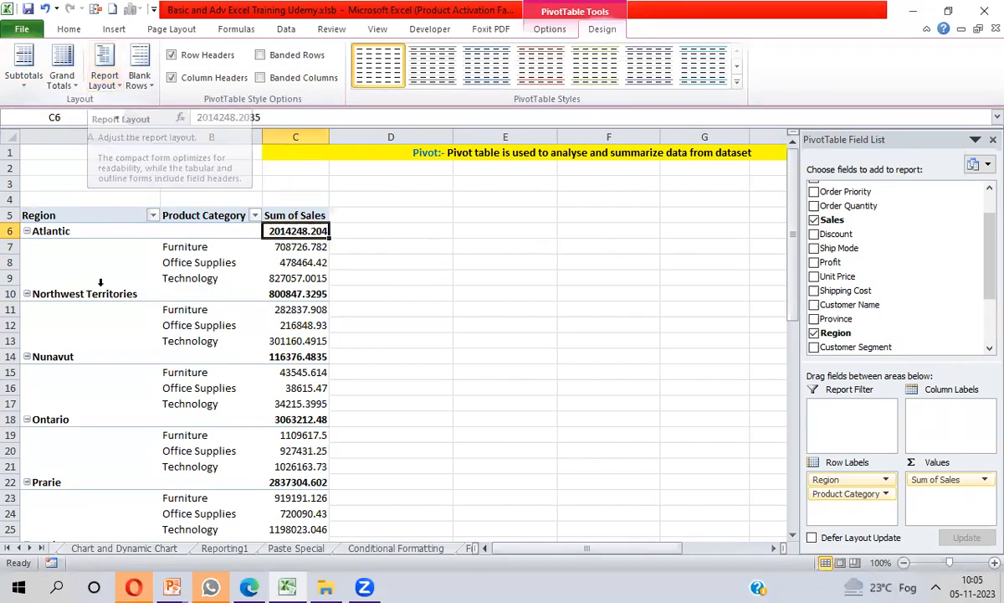
- Switch the report layout back to compact form and check the region and product category row labels
left_click(104, 81)
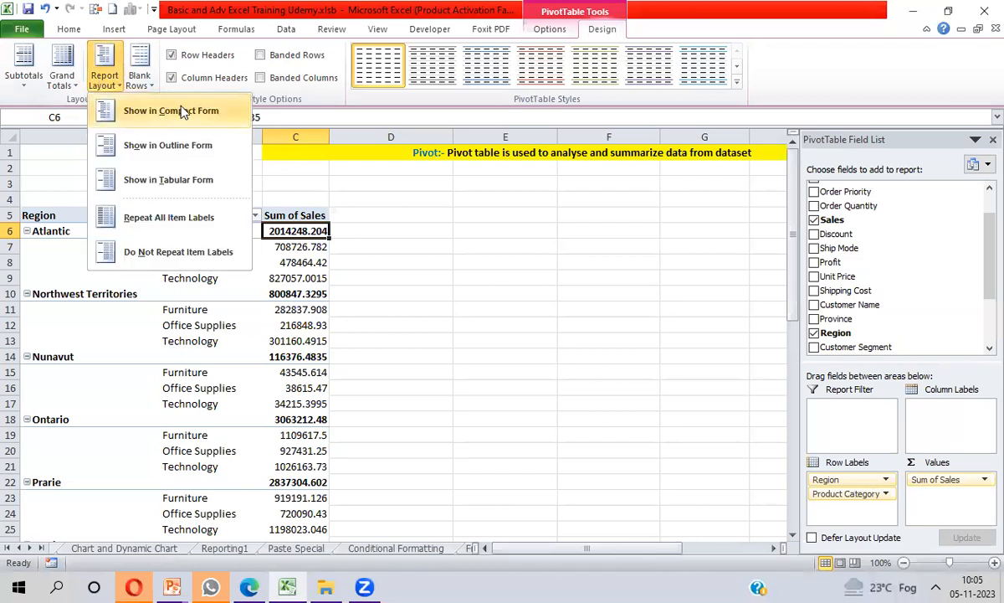
left_click(182, 112)
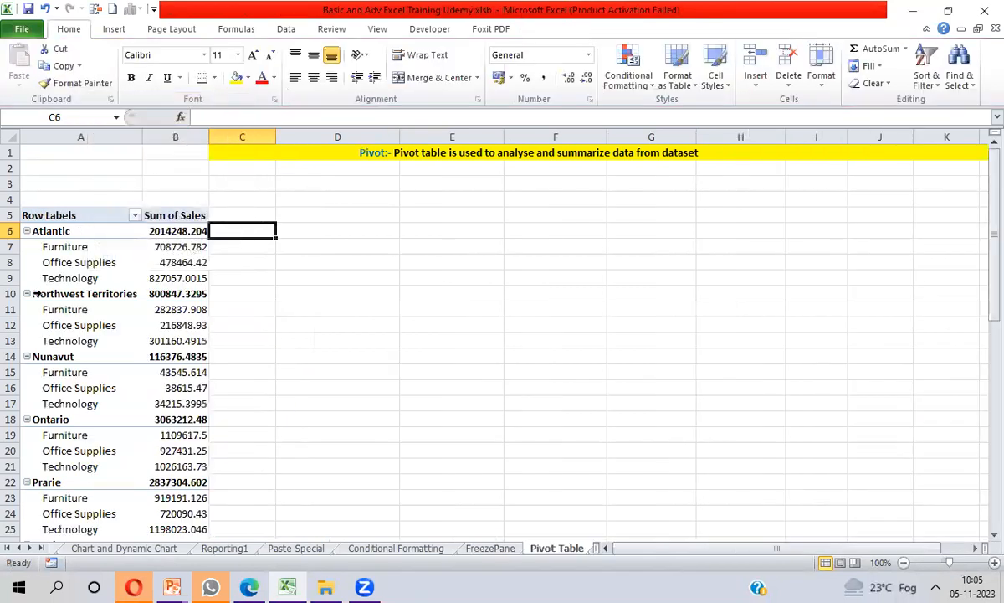
left_click(74, 233)
left_click(73, 247)
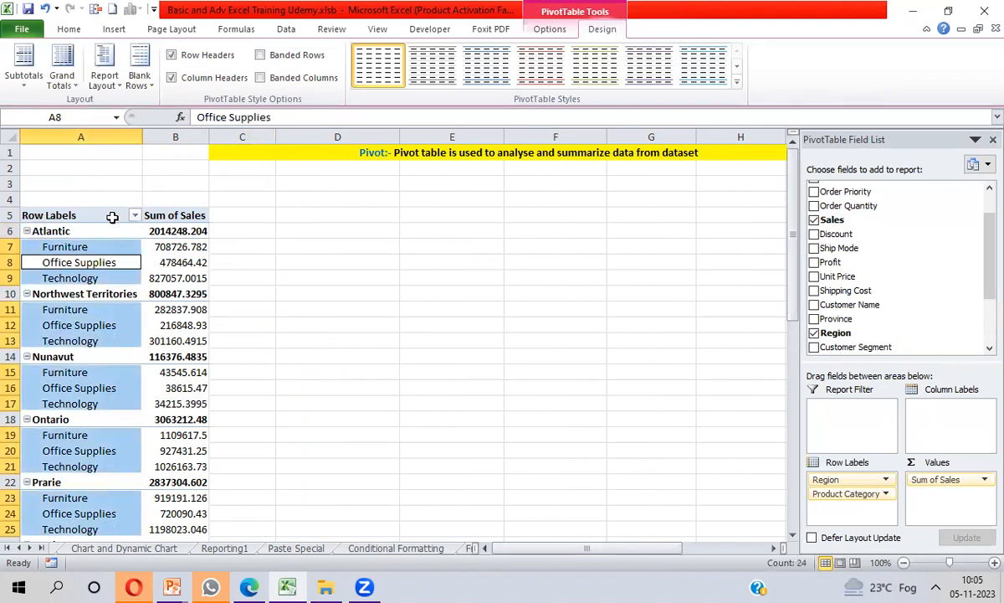
- Show the pivot table in outline form again and check the separate Region and Product Category columns
left_click(110, 83)
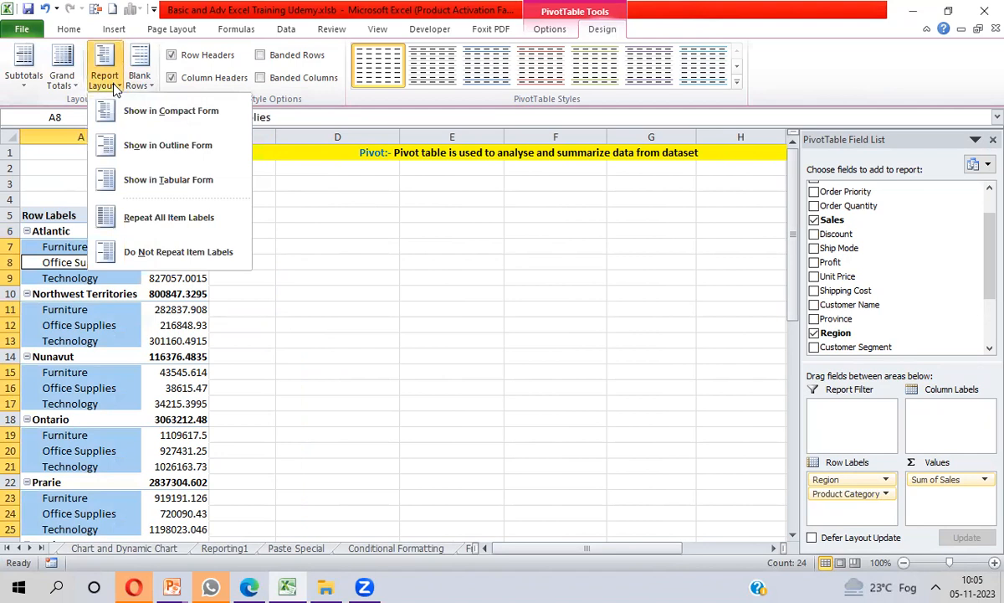
left_click(146, 149)
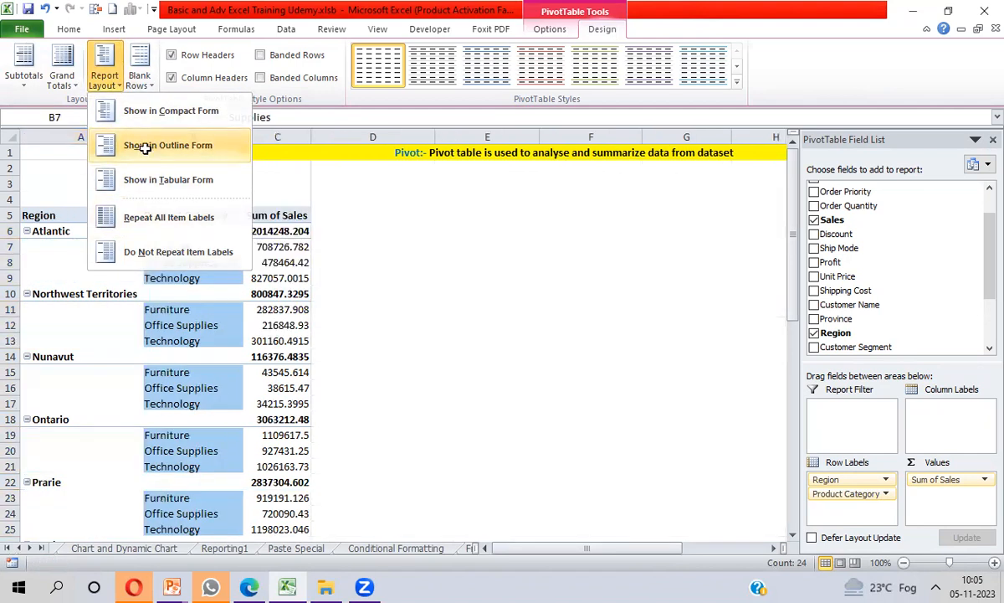
left_click(297, 229)
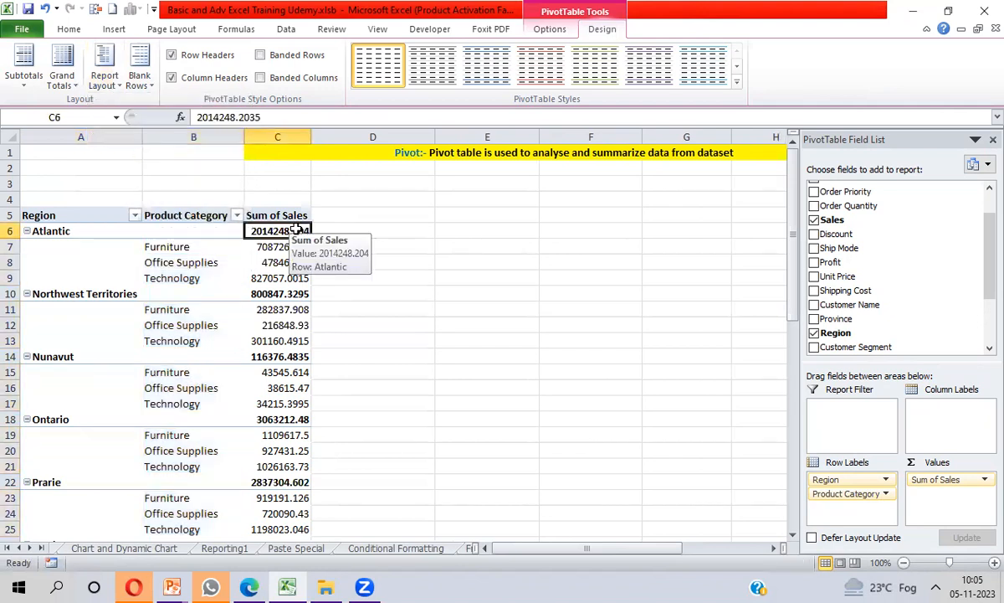
left_click(76, 136)
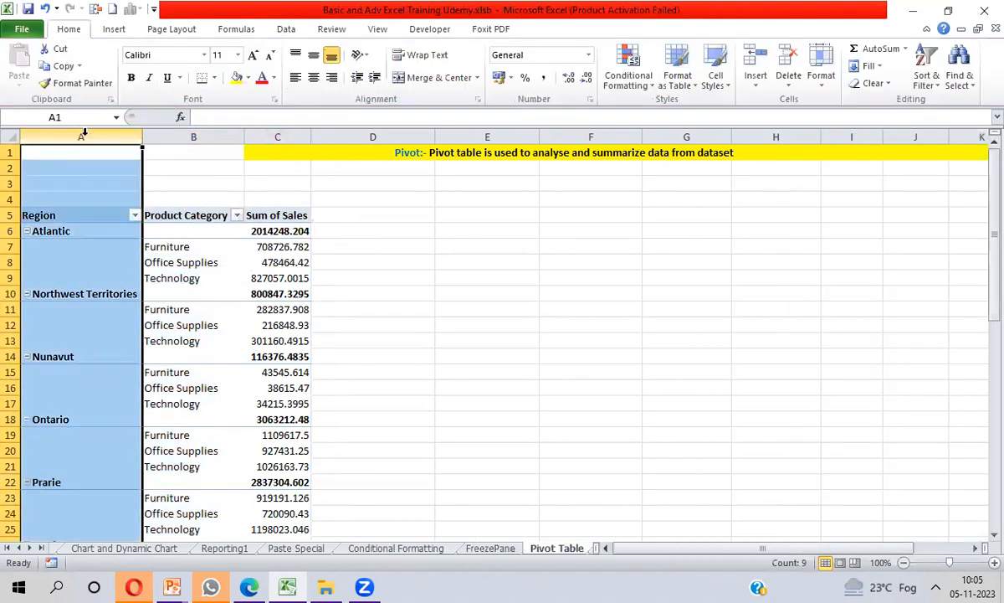
left_click(163, 136)
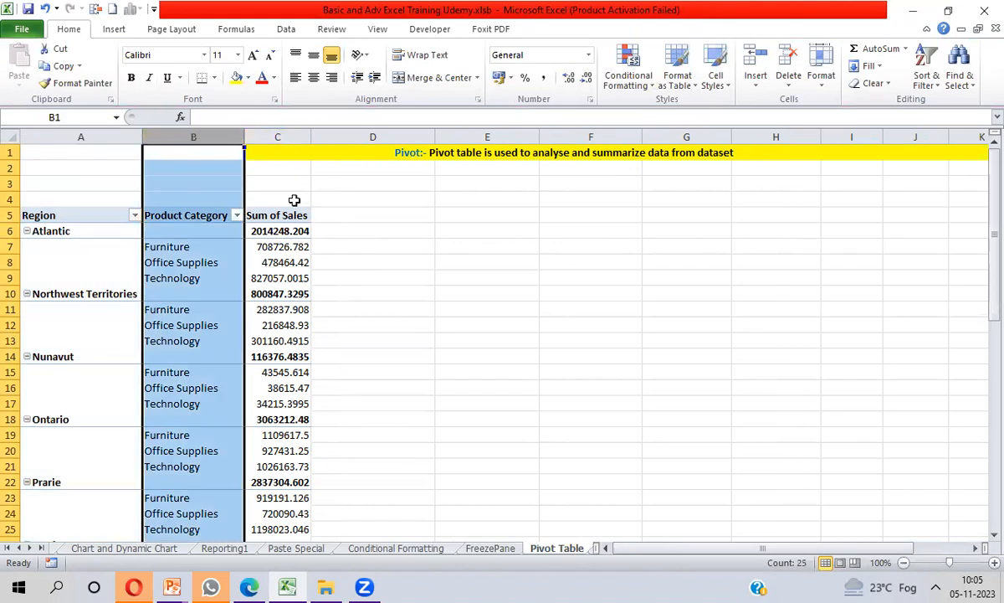
- Change the pivot table's report layout to tabular form and check the Atlantic Total row
left_click(266, 245)
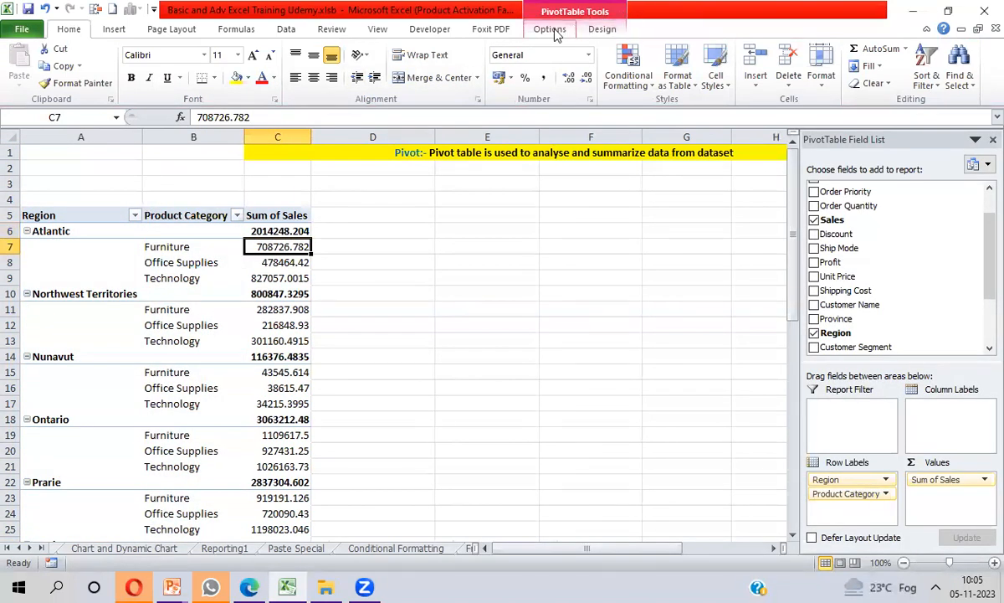
left_click(596, 32)
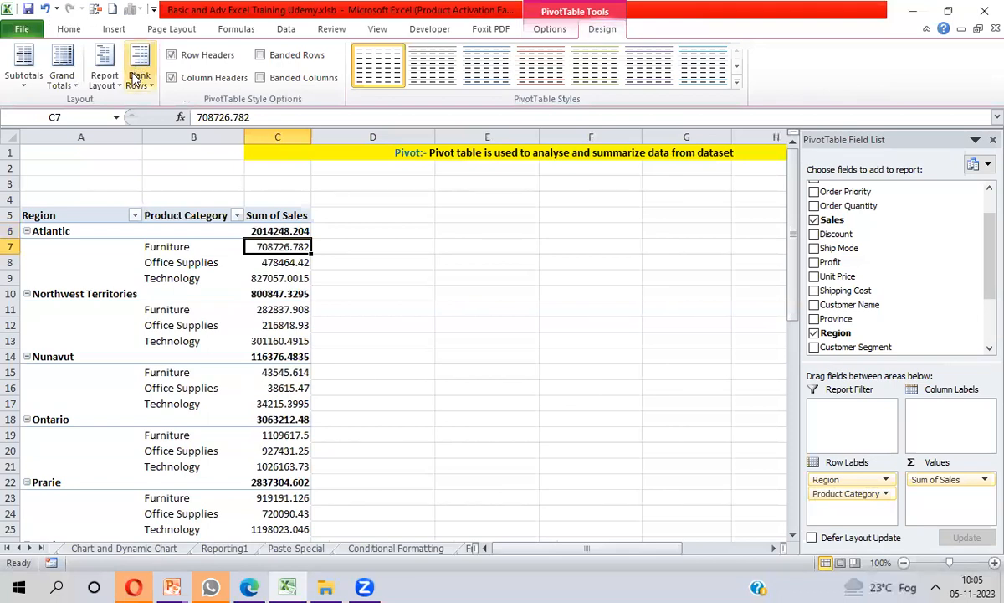
left_click(105, 87)
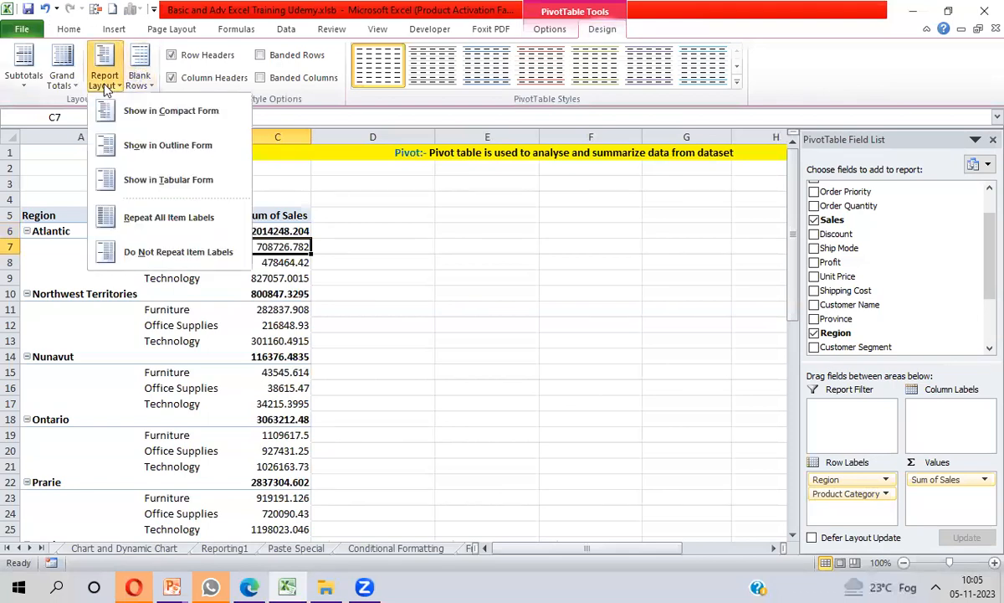
left_click(144, 189)
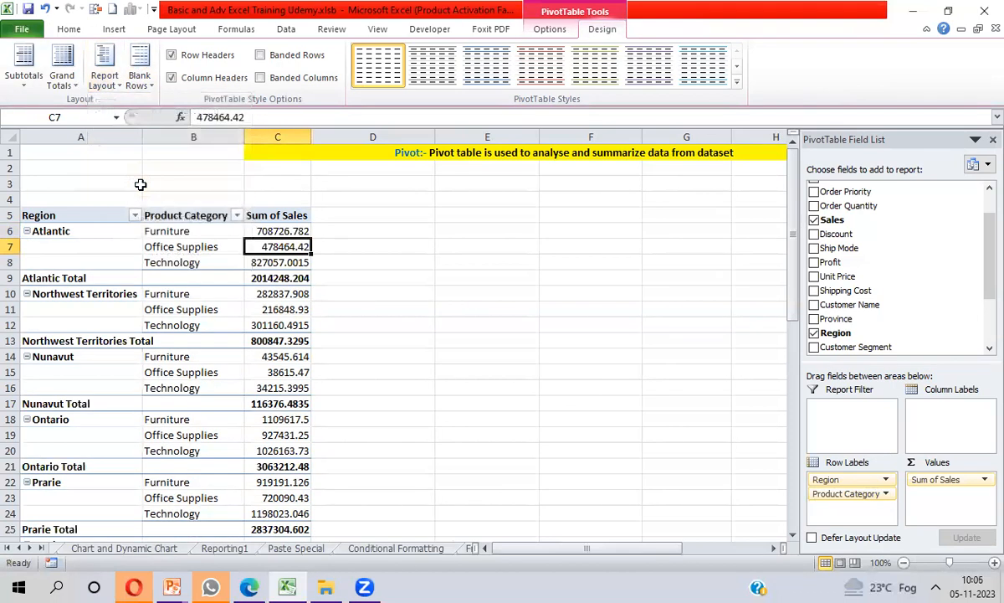
left_click(285, 278)
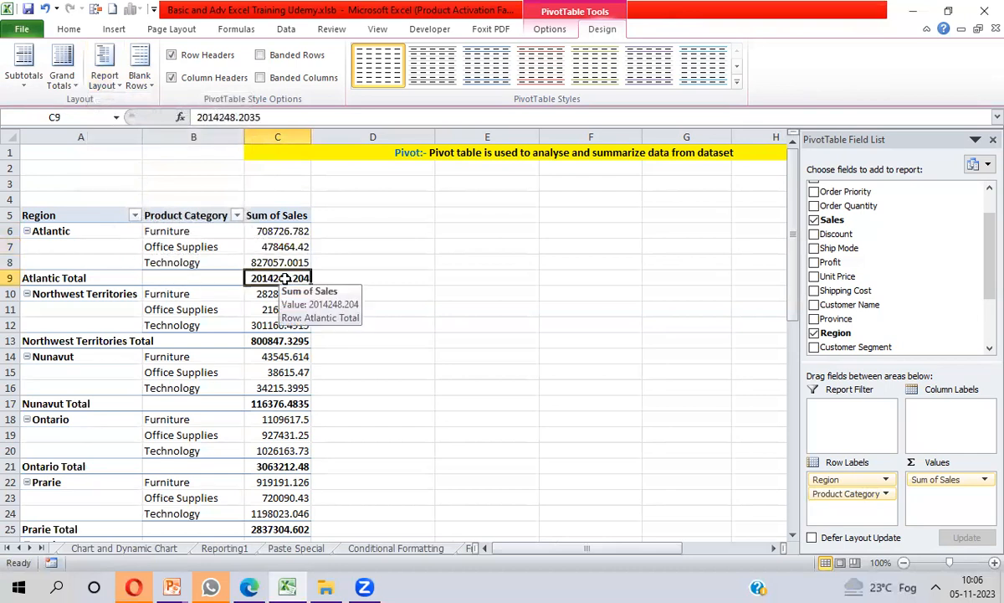
- Set the subtotals to show at the bottom of each group, and turn the pivot table's subtotals off
left_click(24, 78)
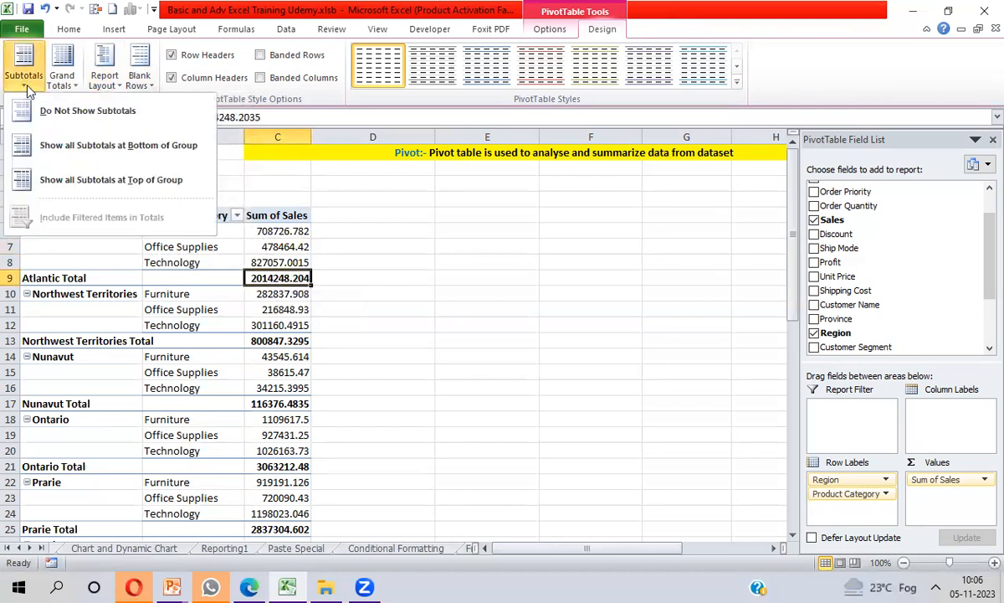
left_click(105, 145)
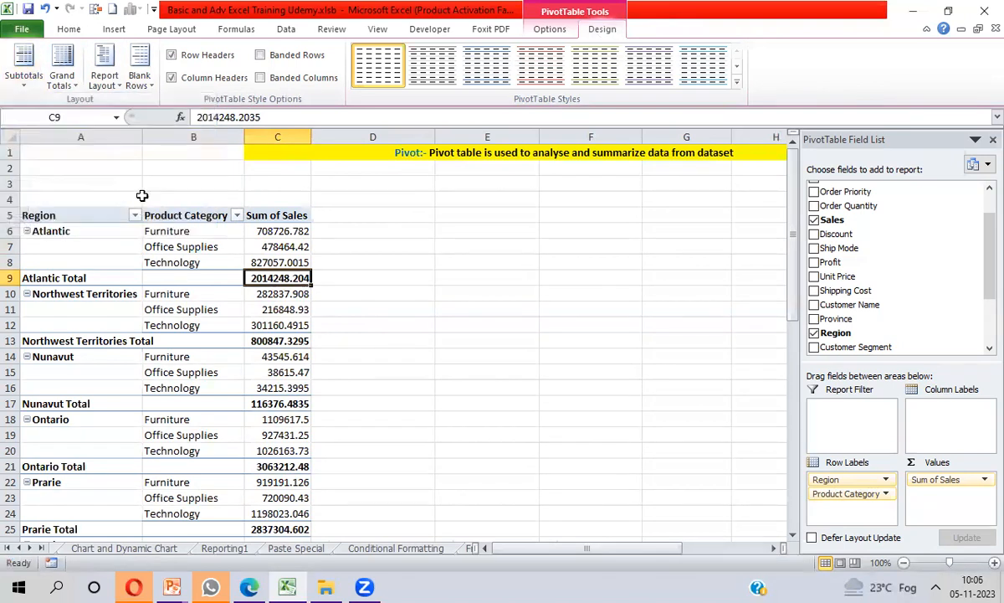
left_click(29, 80)
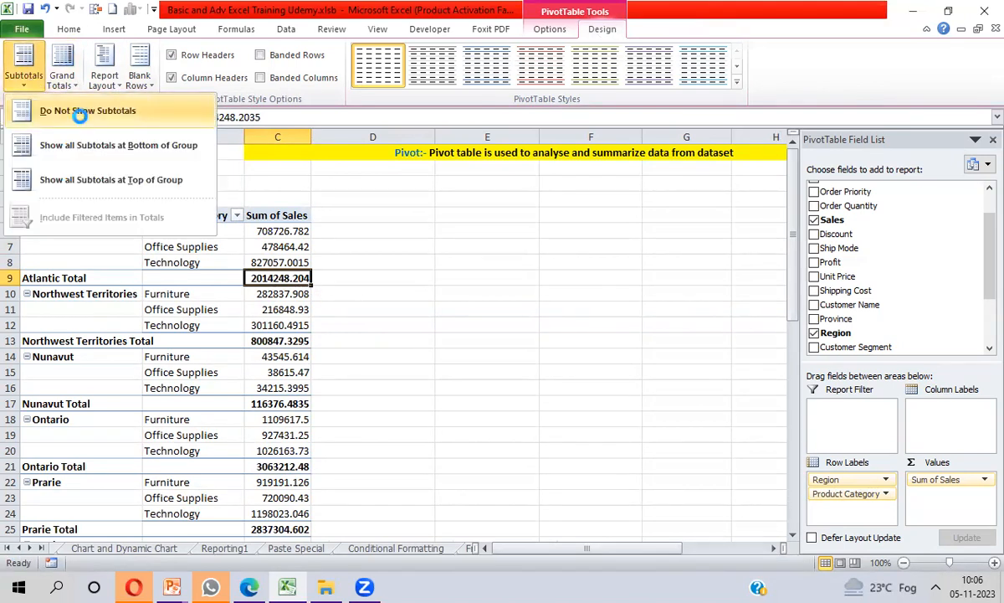
left_click(80, 110)
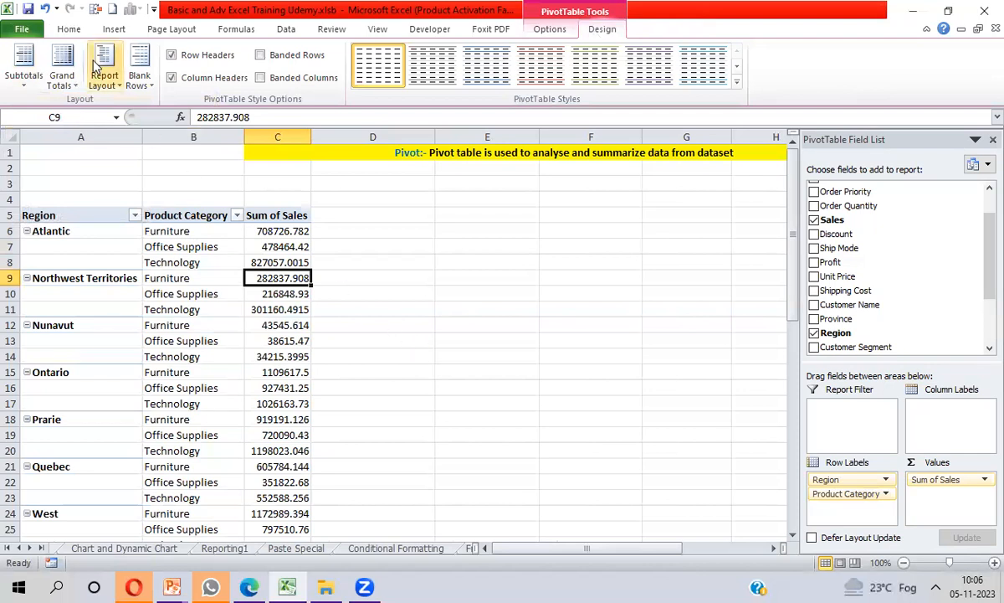
- Repeat all item labels in the Region column's blank cells, and switch the layout back to not repeating item labels
left_click(67, 248)
key("shift+Down")
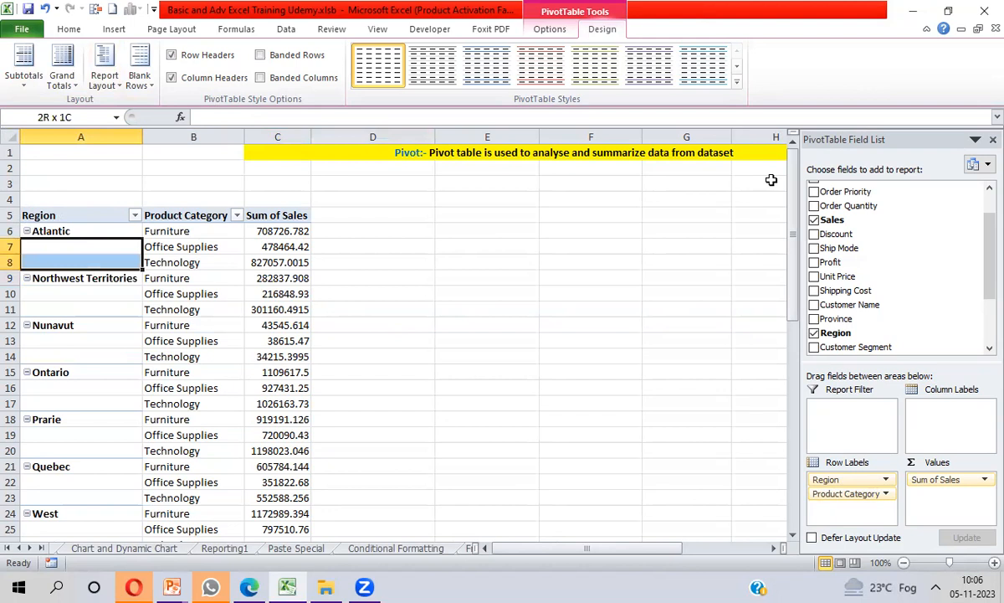
key("shift+Right")
key("shift+Right")
key("Left")
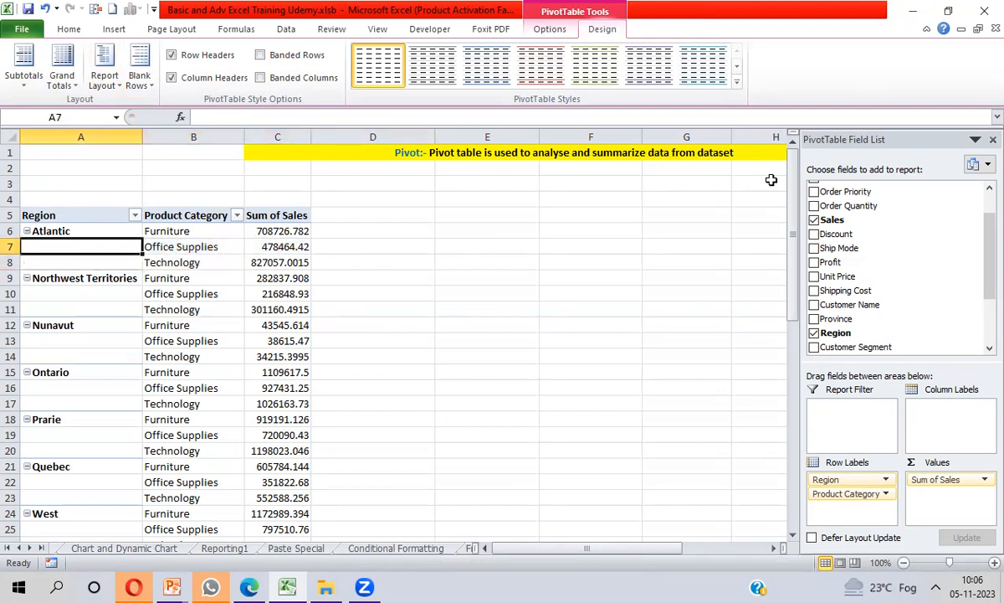
left_click(100, 91)
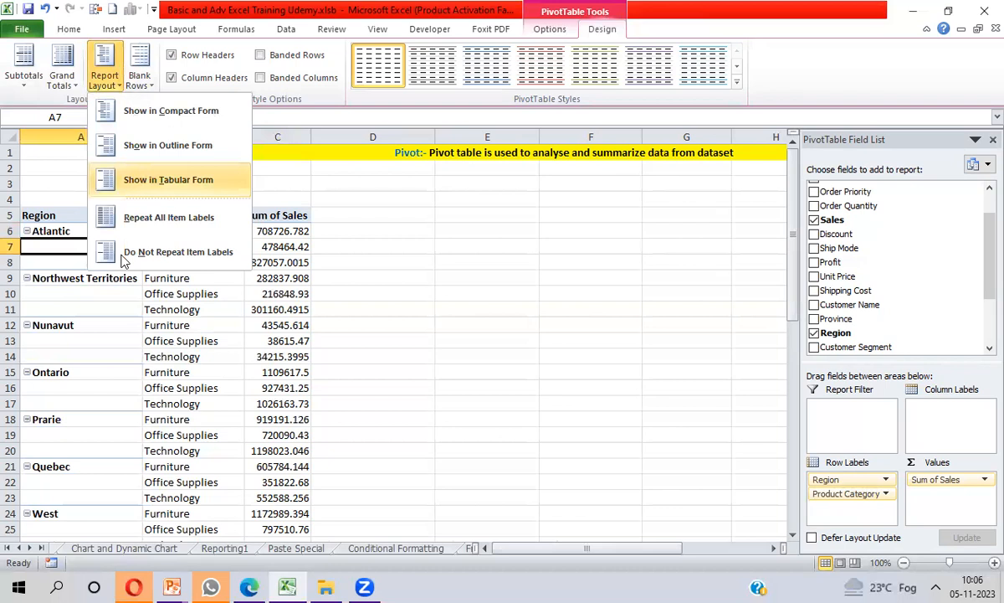
left_click(170, 219)
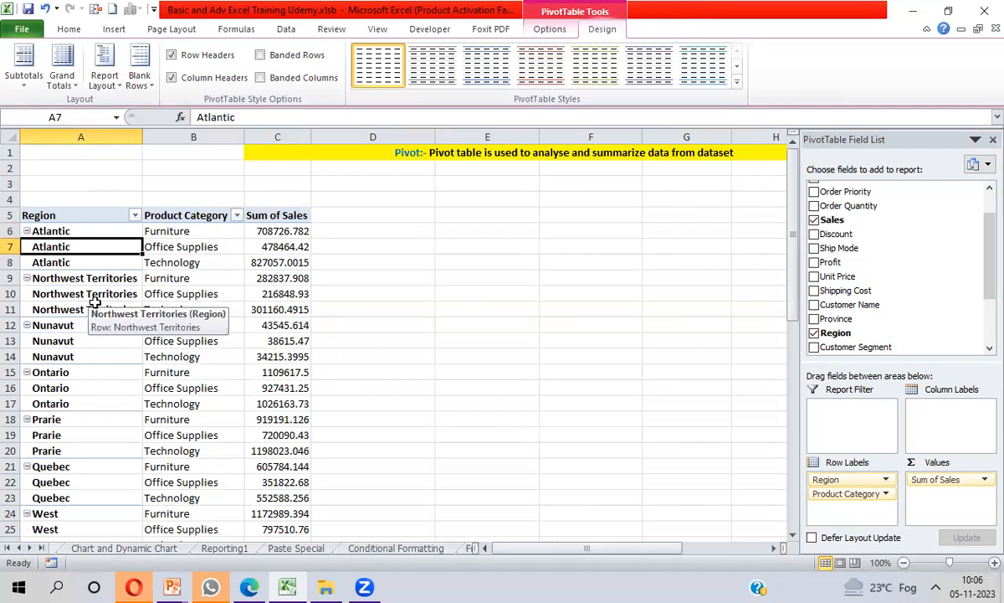
left_click(104, 84)
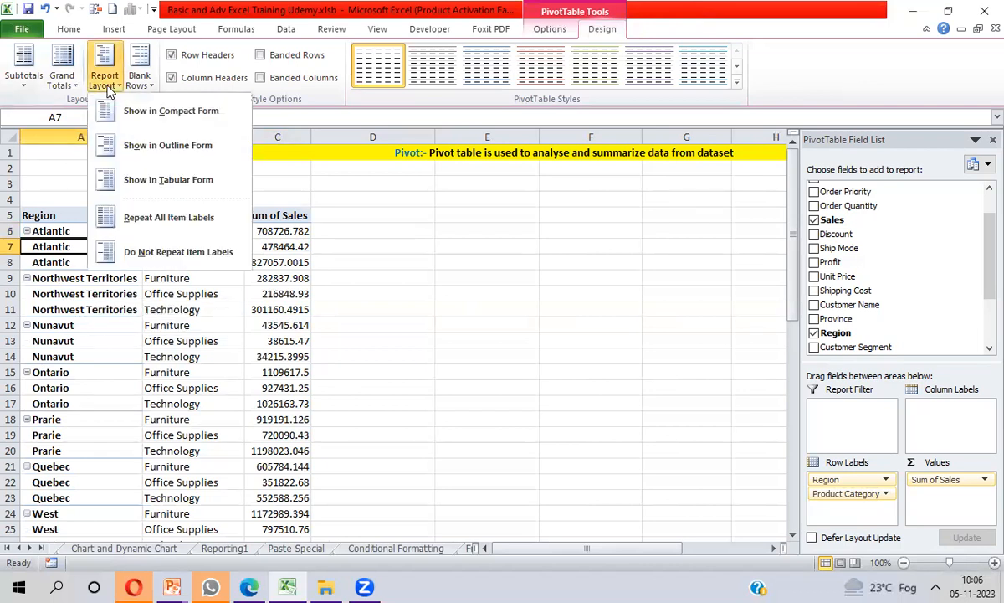
left_click(159, 254)
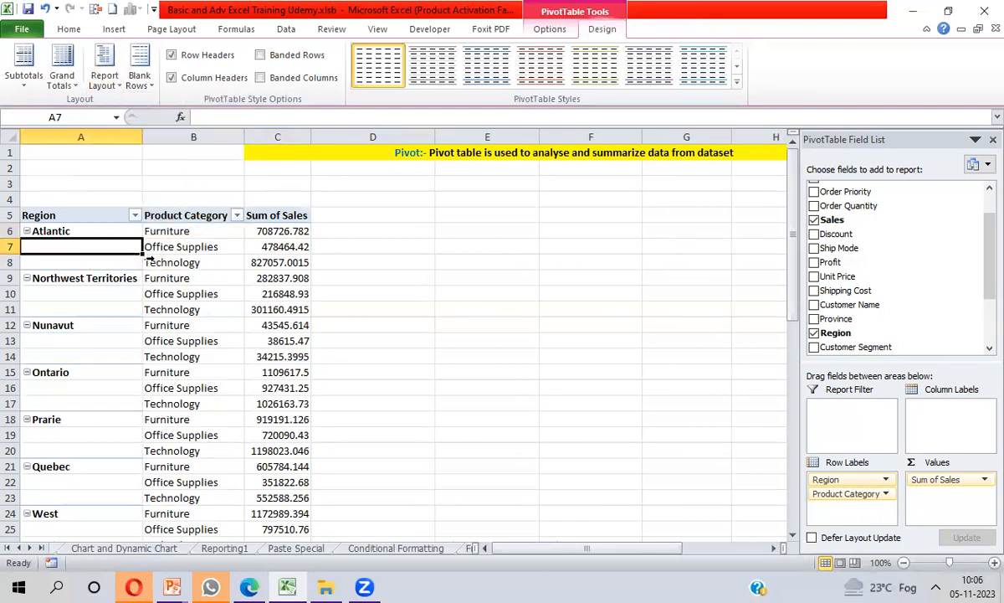
- Insert a blank line after each item in the pivot table and check the empty row below the Atlantic group
left_click(147, 91)
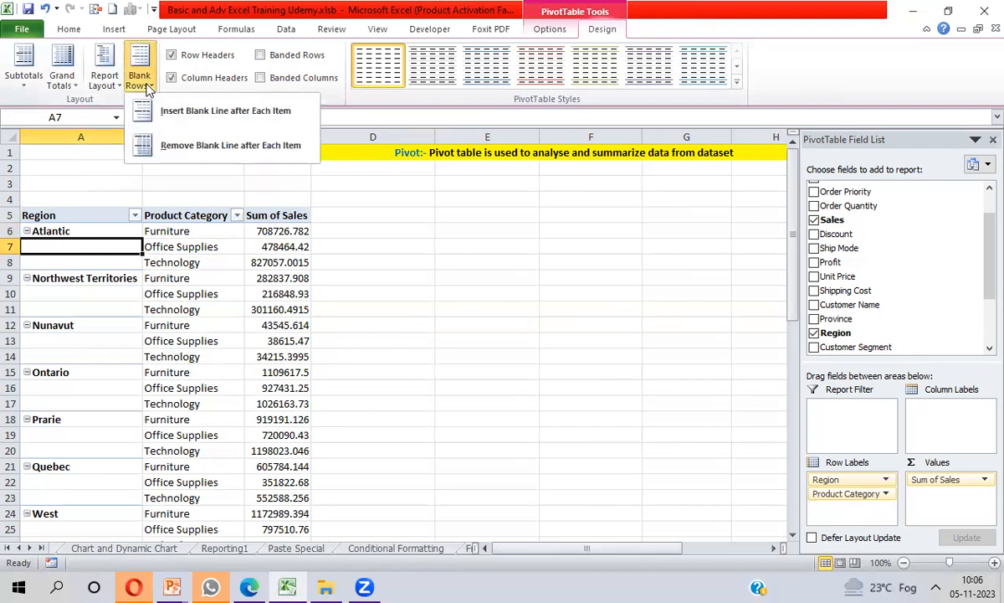
left_click(190, 117)
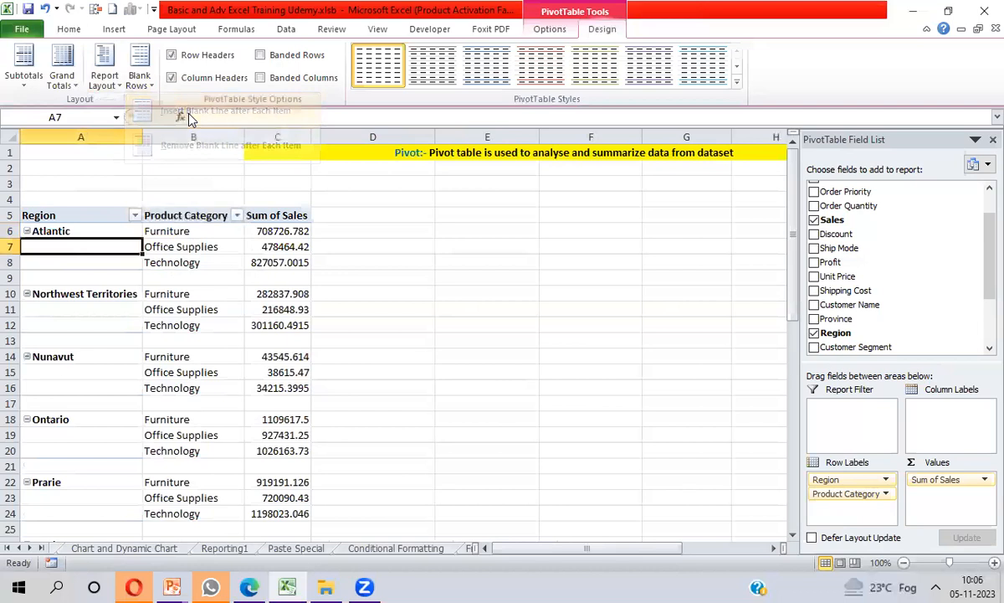
left_click(83, 228)
left_click(83, 229)
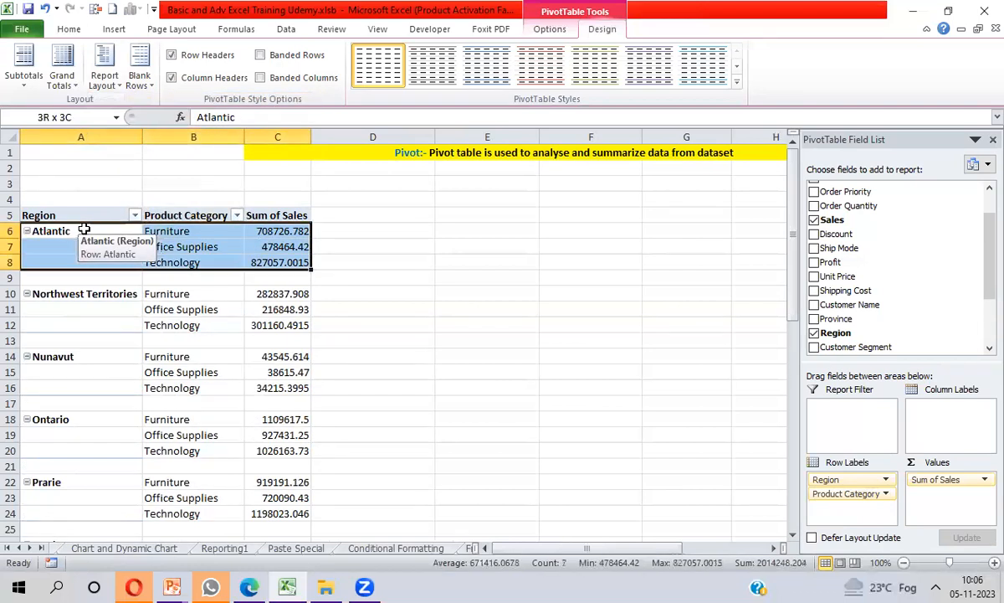
left_click(72, 278)
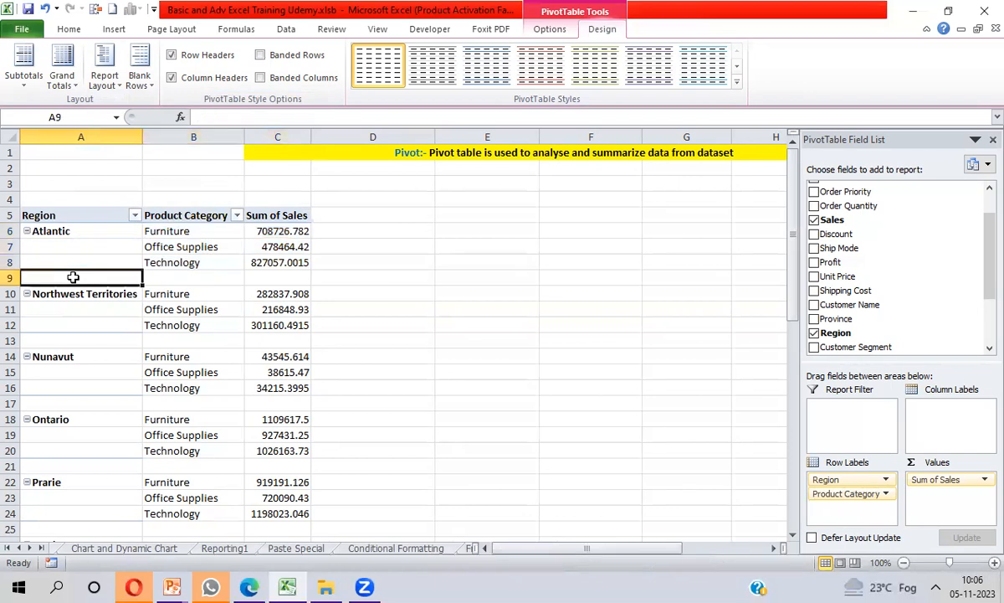
- Select the Northwest Territories group across the Region, Product Category and Sum of Sales columns to inspect it as a separate block
key("Down")
key("shift+Right")
key("shift+Right")
key("shift+Down")
key("shift+Down")
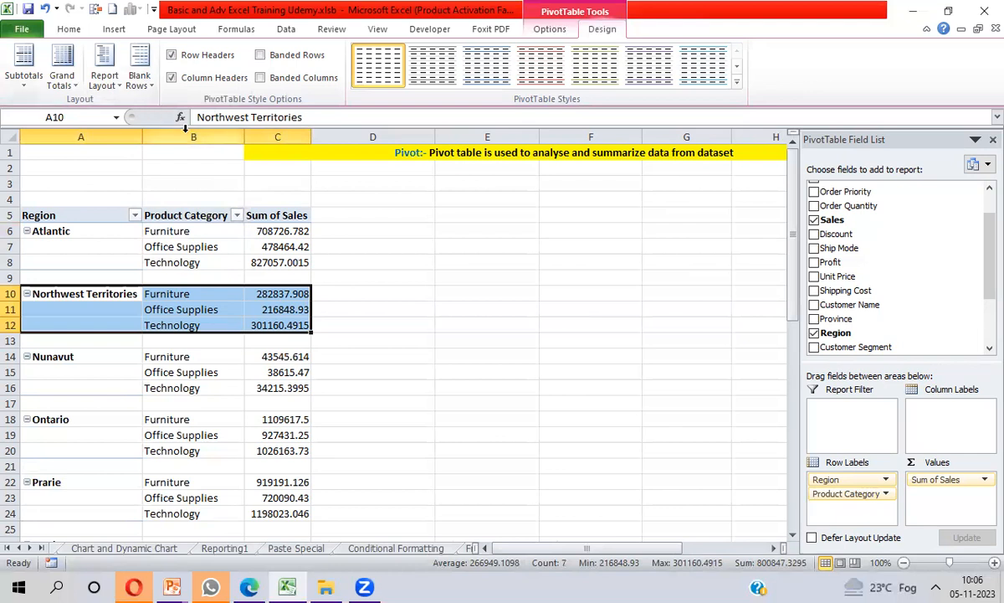
- Turn the pivot table's row header formatting off and on again twice to compare the region labels
left_click(179, 233)
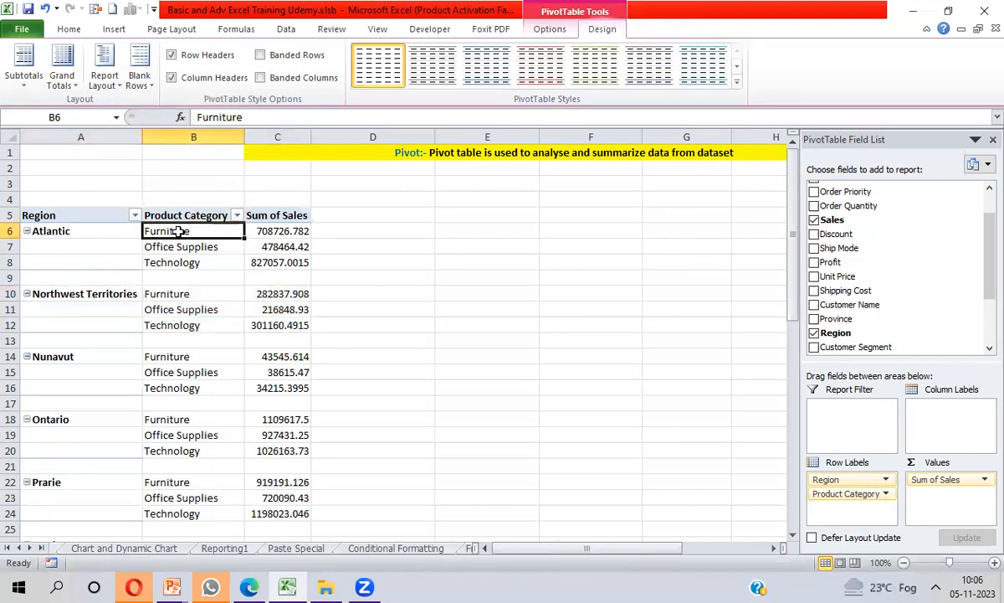
left_click(172, 57)
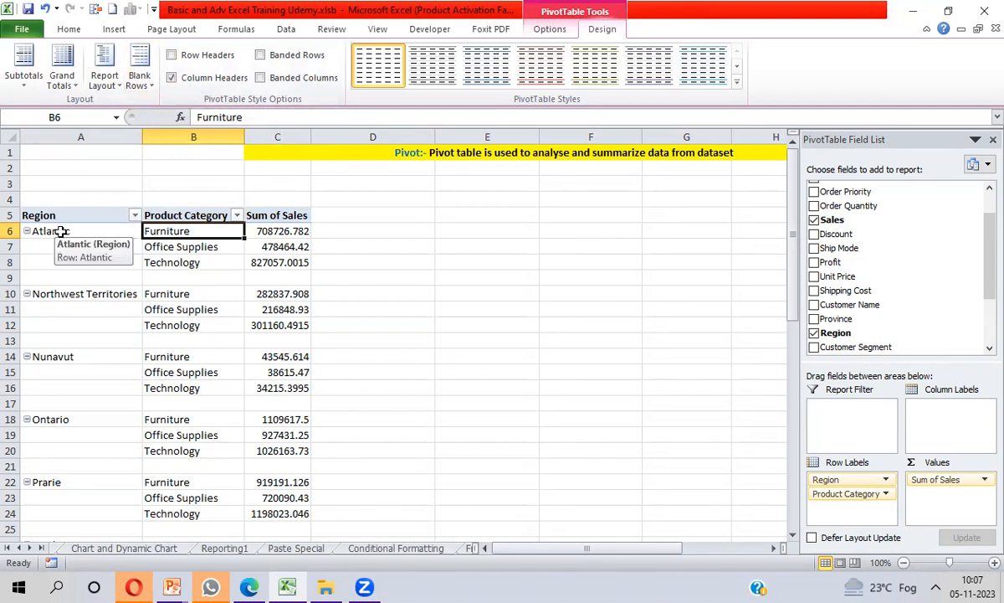
left_click(171, 56)
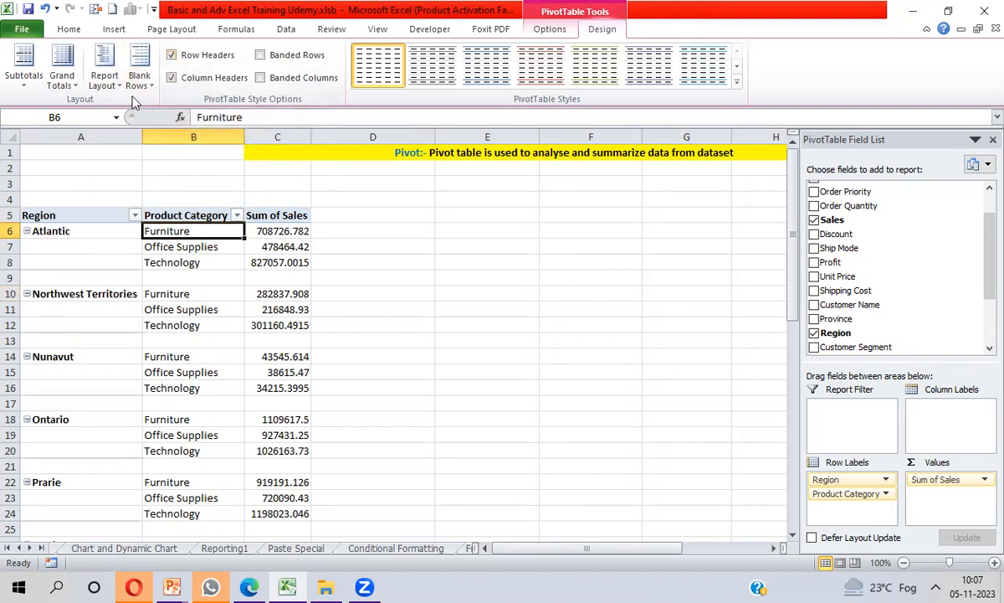
left_click(171, 56)
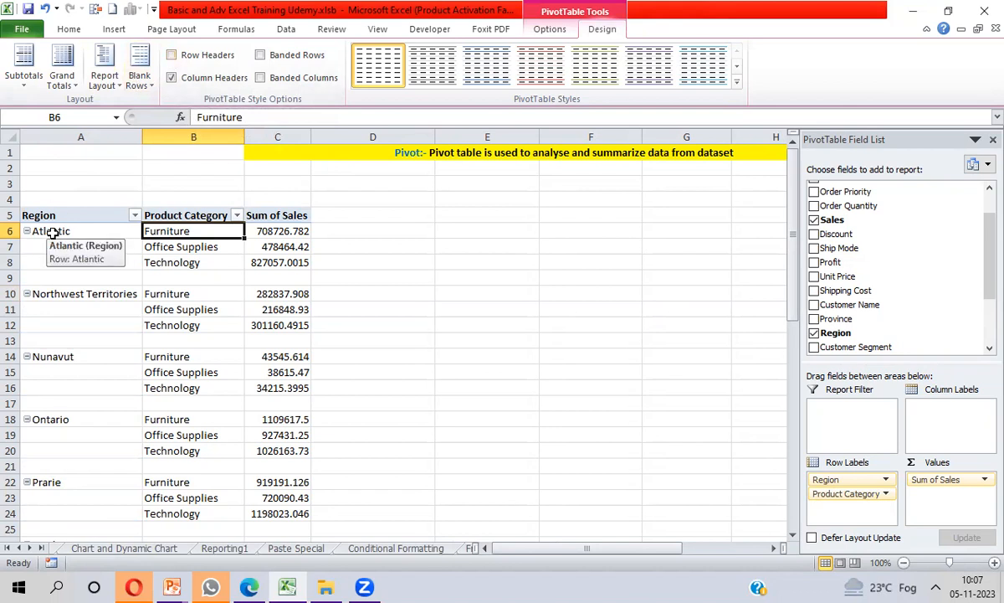
left_click(171, 56)
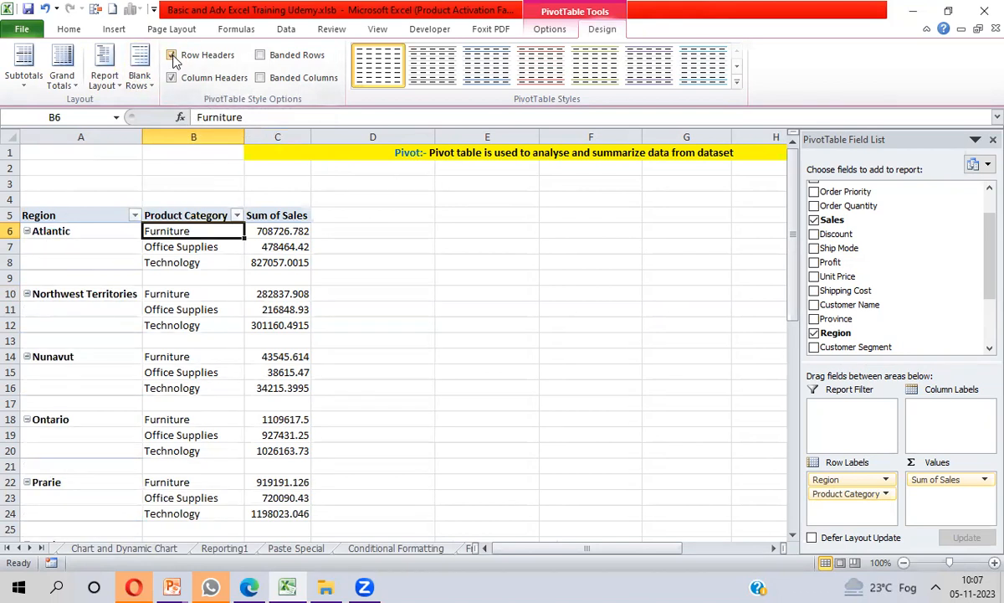
- Turn the column header formatting off and back on, and preview banded rows before switching them off again
left_click(172, 79)
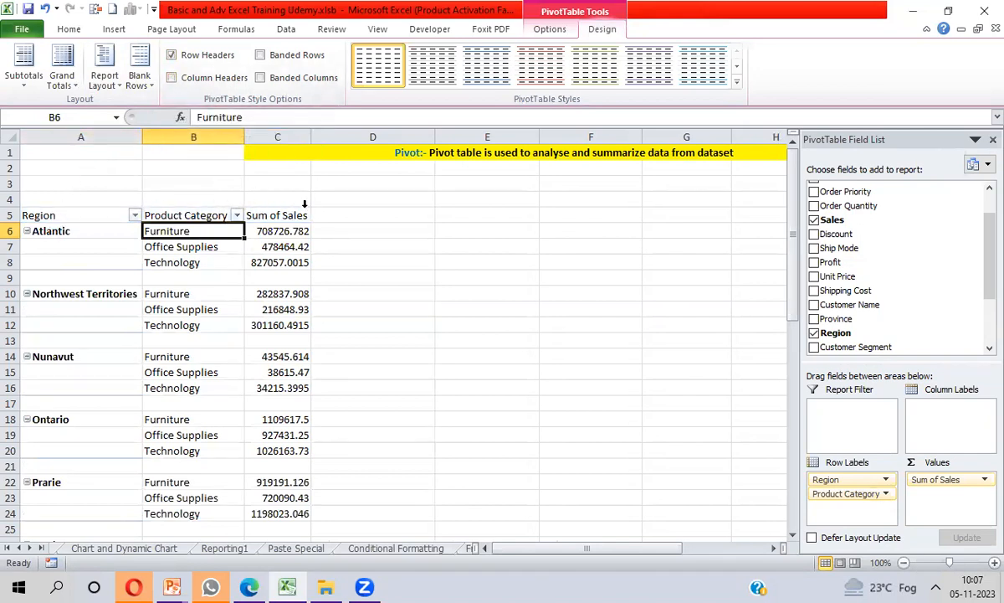
left_click(171, 79)
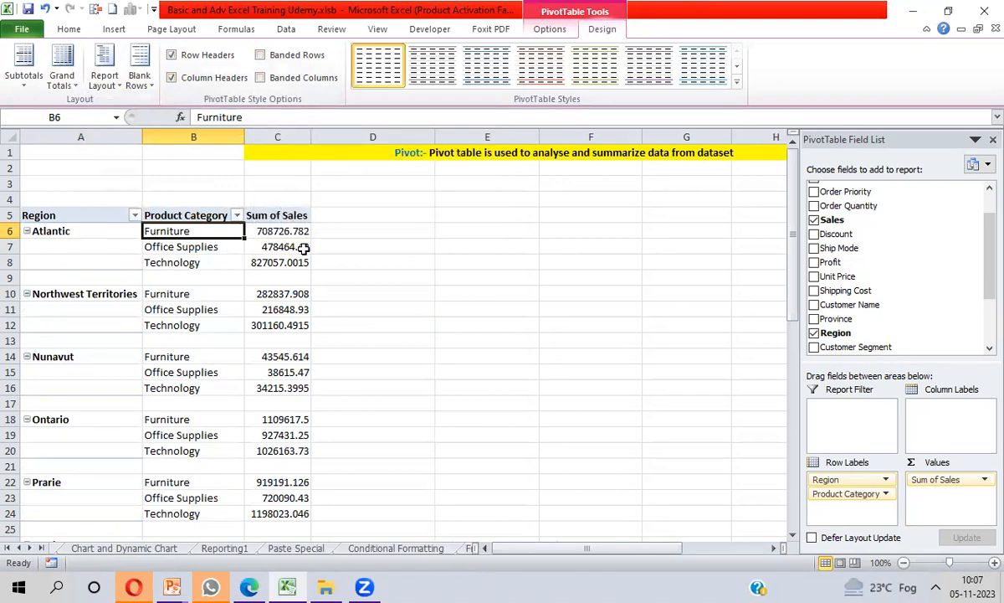
left_click(261, 55)
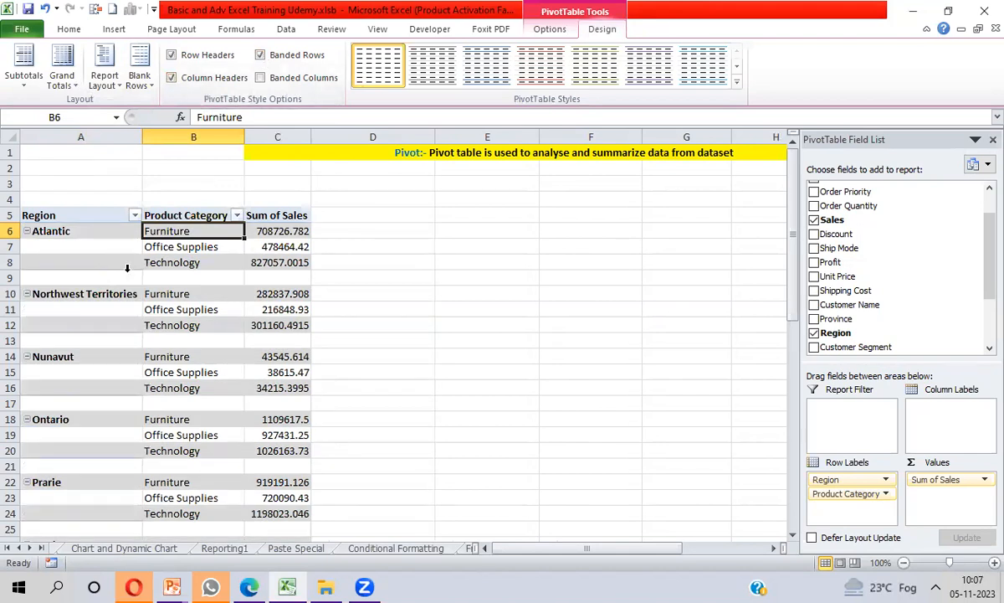
left_click(260, 55)
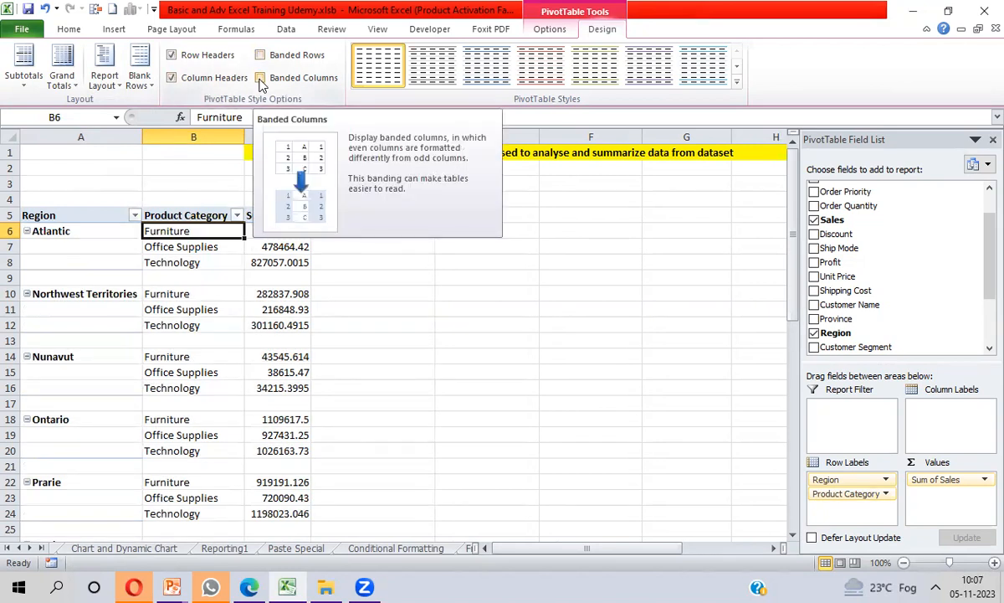
- Turn on banded columns, and check the banding by adding the Profit and Discount values and removing both again
left_click(260, 78)
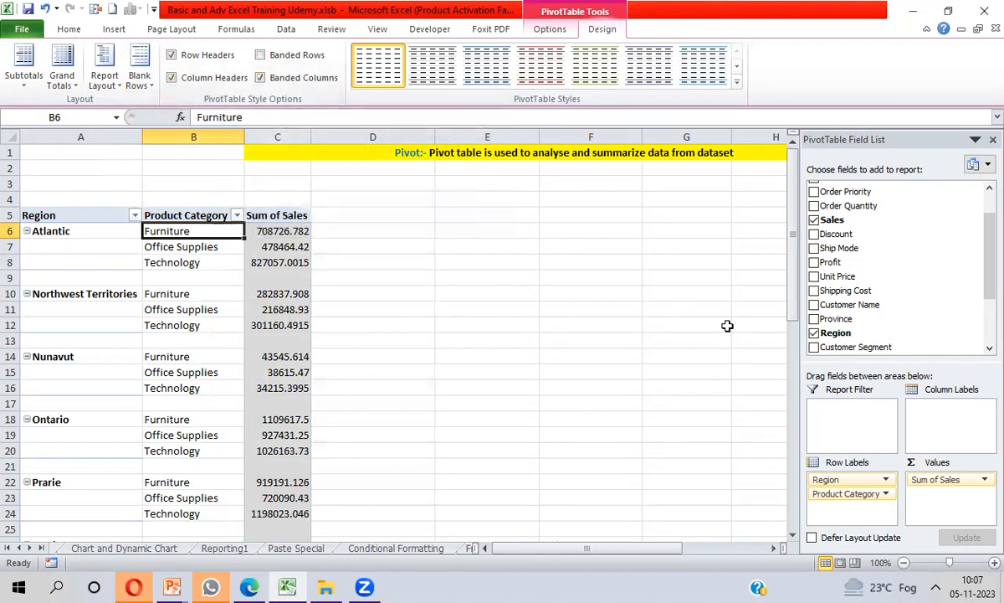
left_click(814, 263)
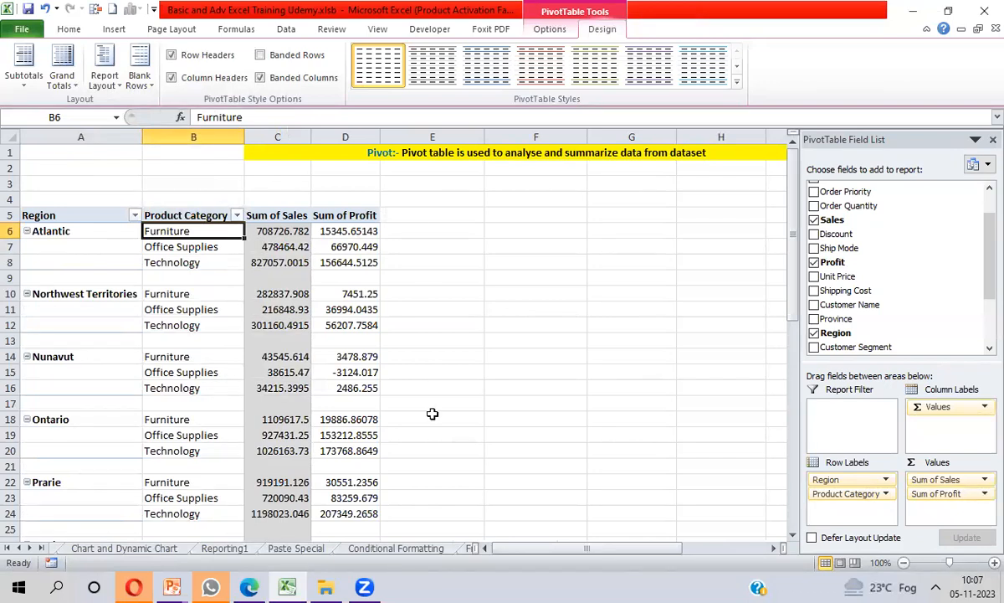
left_click(814, 234)
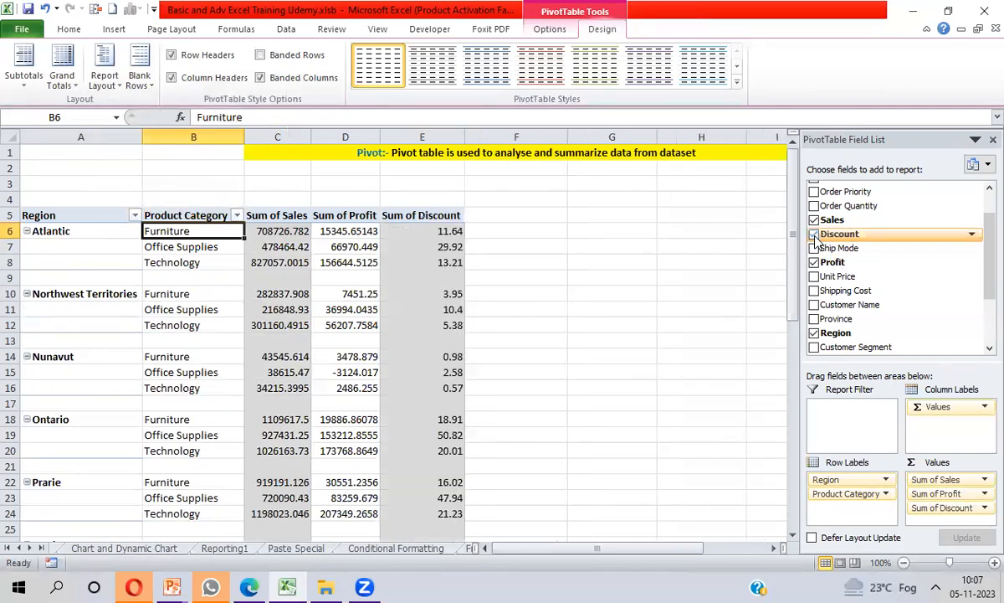
left_click(814, 234)
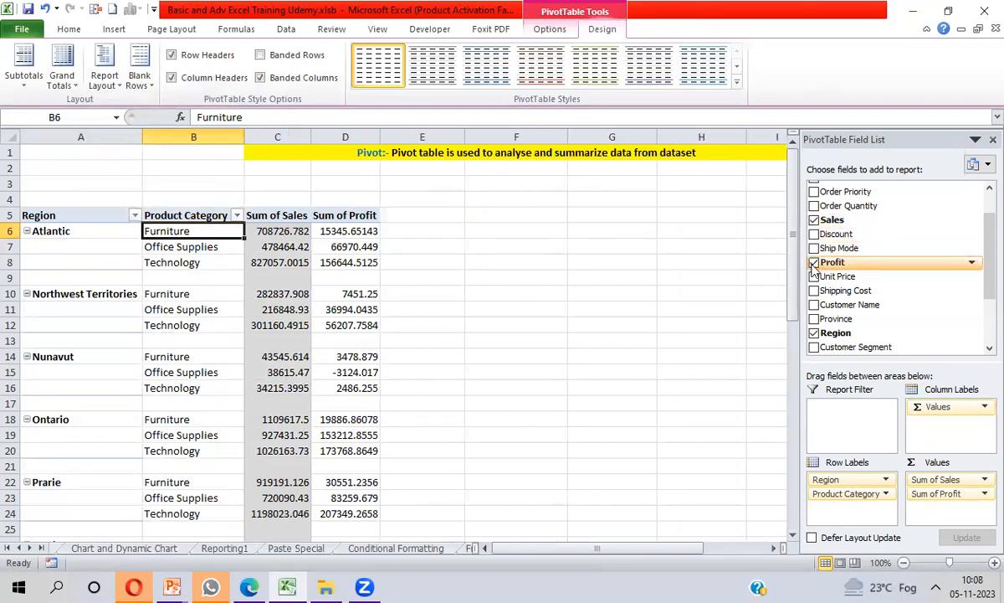
left_click(814, 263)
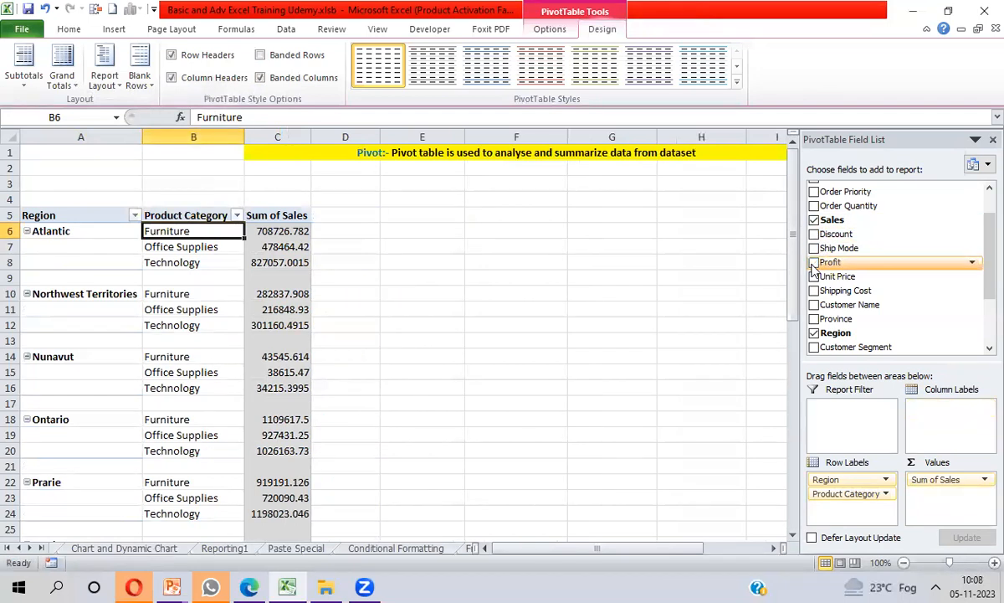
- Remove the Region and Product Category fields from the pivot table's row labels, keeping only Sum of Sales
left_click(551, 30)
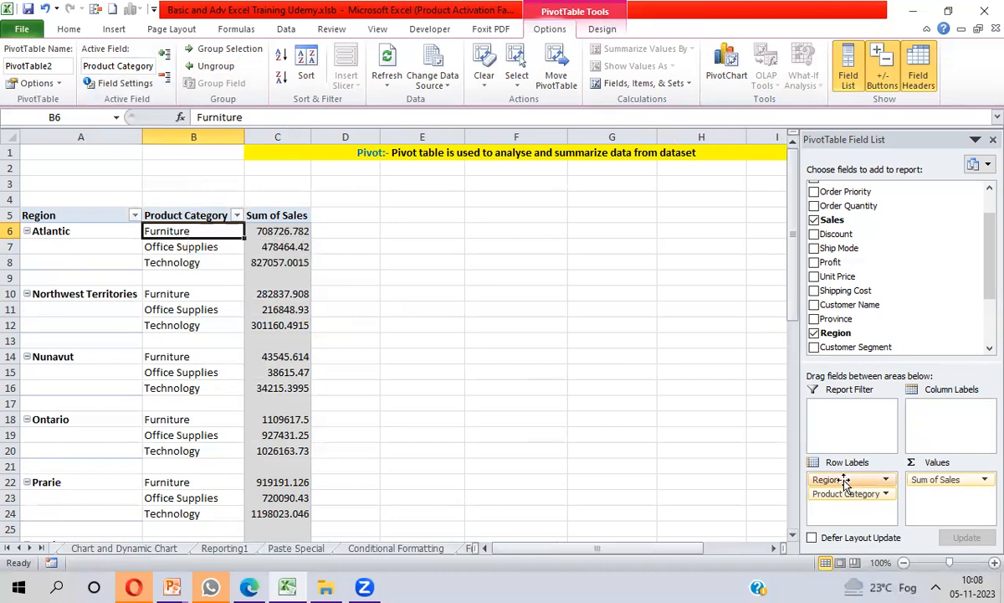
left_click_drag(844, 481, 863, 356)
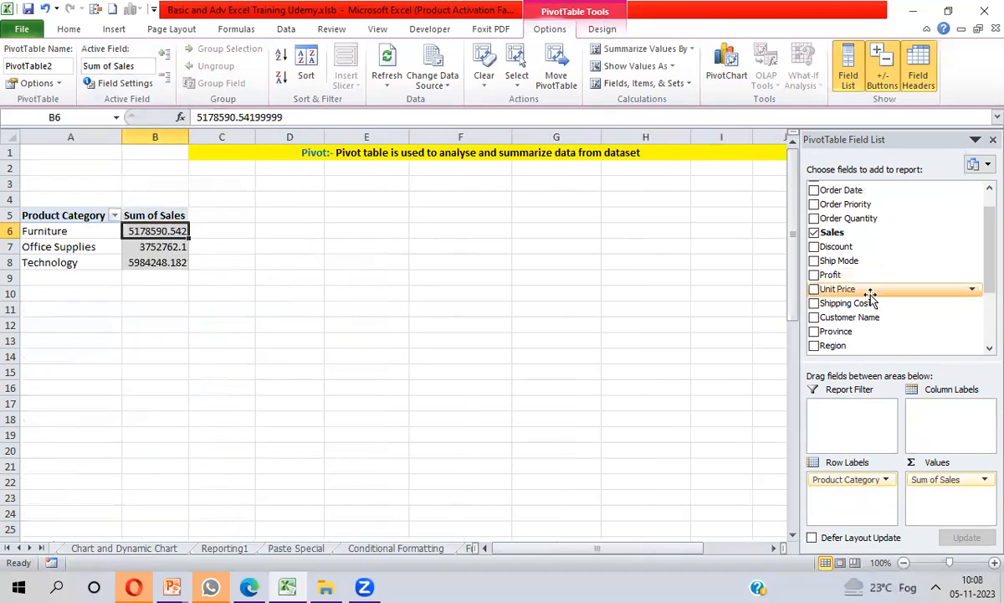
left_click_drag(837, 488, 864, 290)
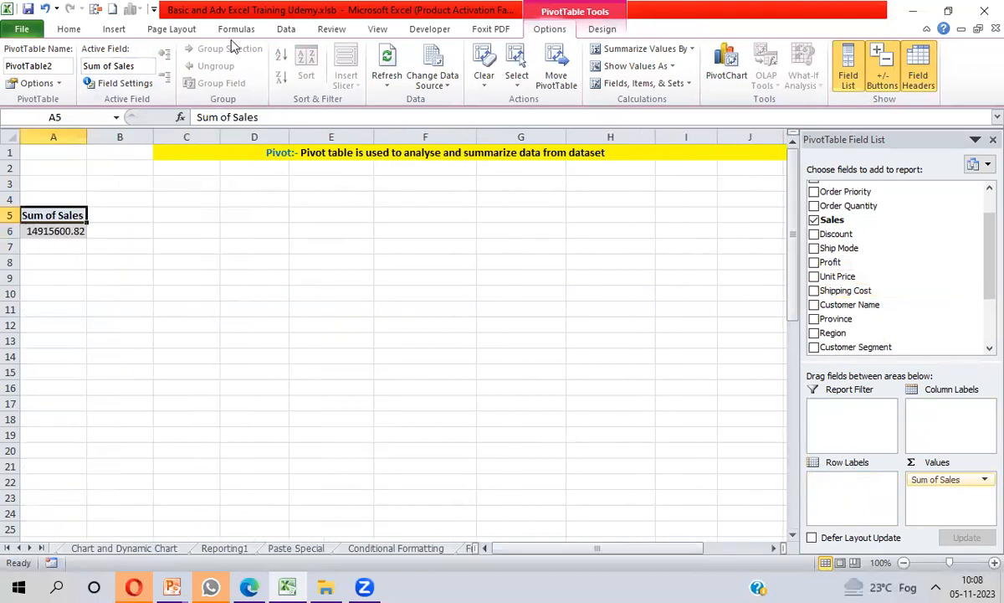